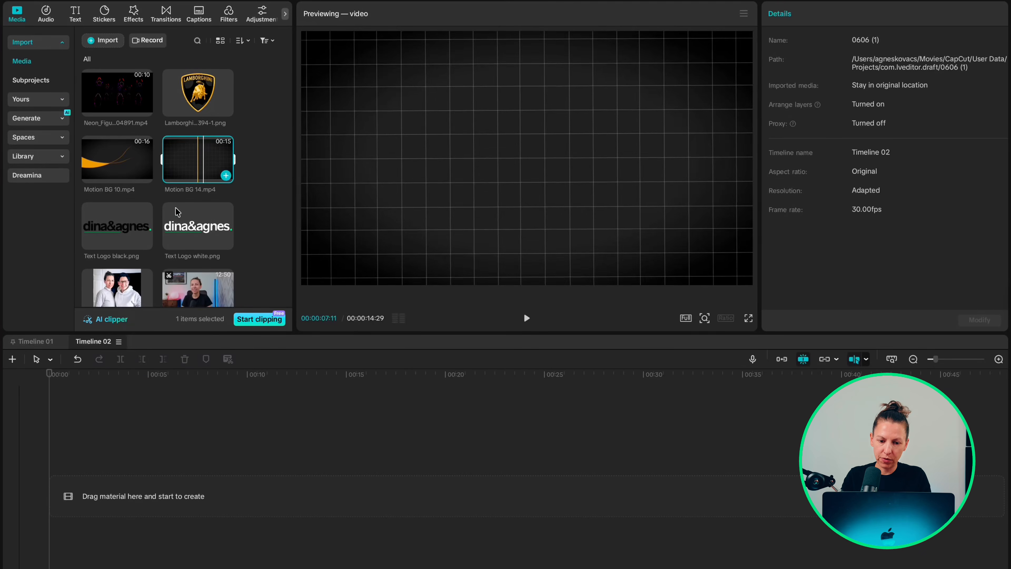
# Place Motion BG 14.mp4 on the timeline and add a default text above it that reads IDEA
pyautogui.moveTo(176, 208); pyautogui.dragTo(109, 511)
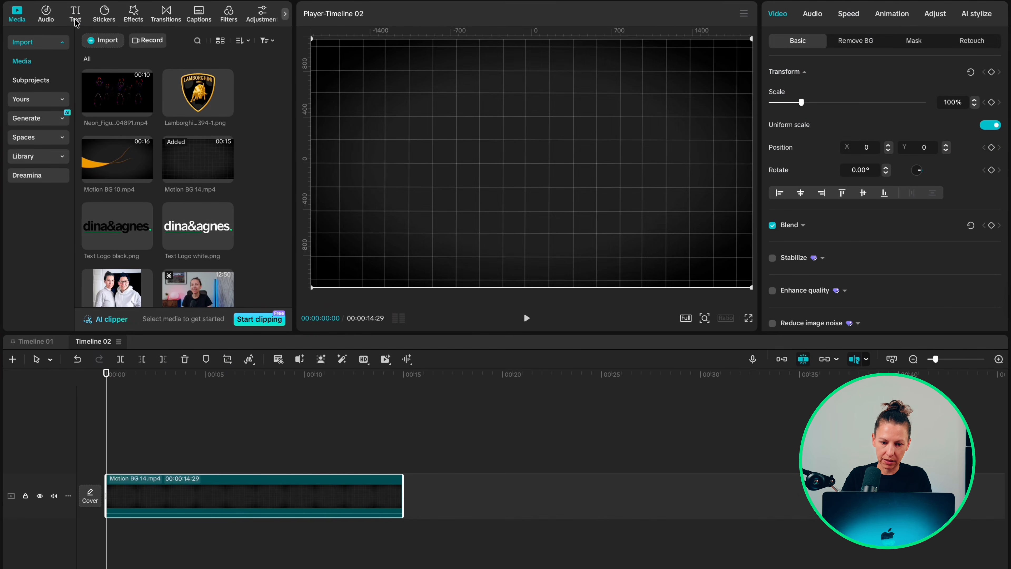
pyautogui.click(74, 20)
pyautogui.click(125, 77)
pyautogui.moveTo(818, 75); pyautogui.dragTo(756, 68)
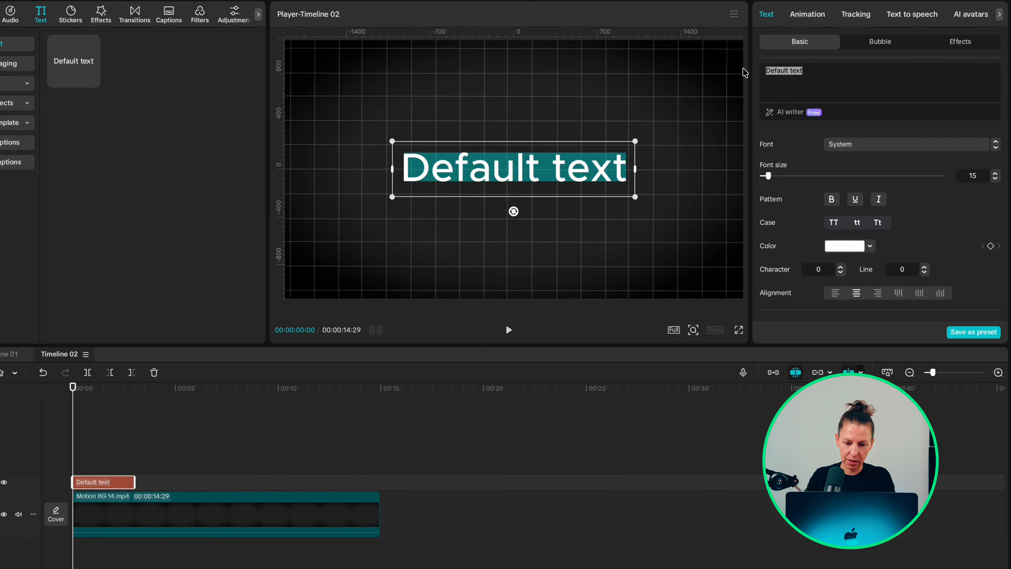
pyautogui.write('IDEA')
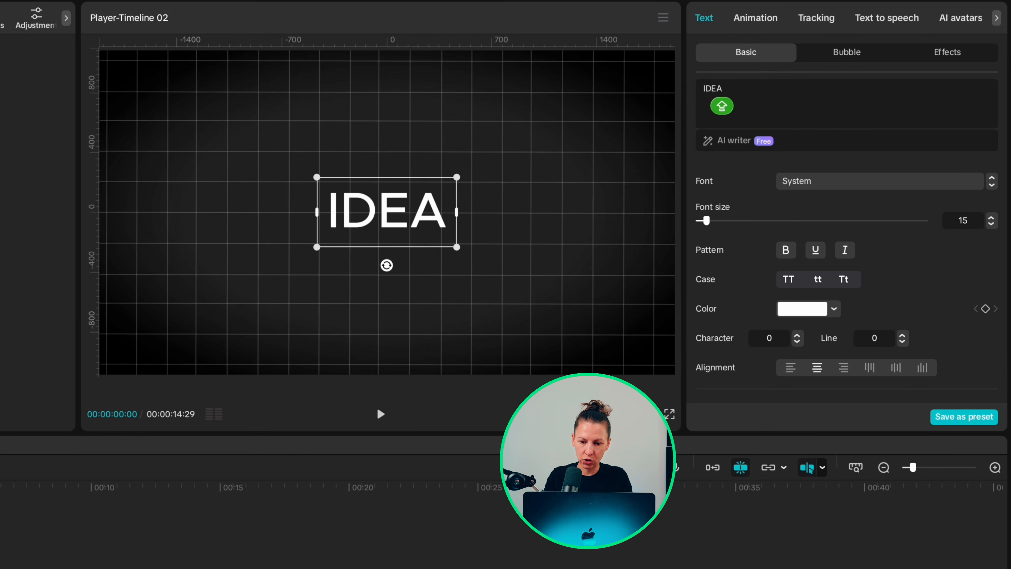
# Set the IDEA text's font to SF Pro Display and turn on its glow with the second, plain glow style
pyautogui.click(860, 187)
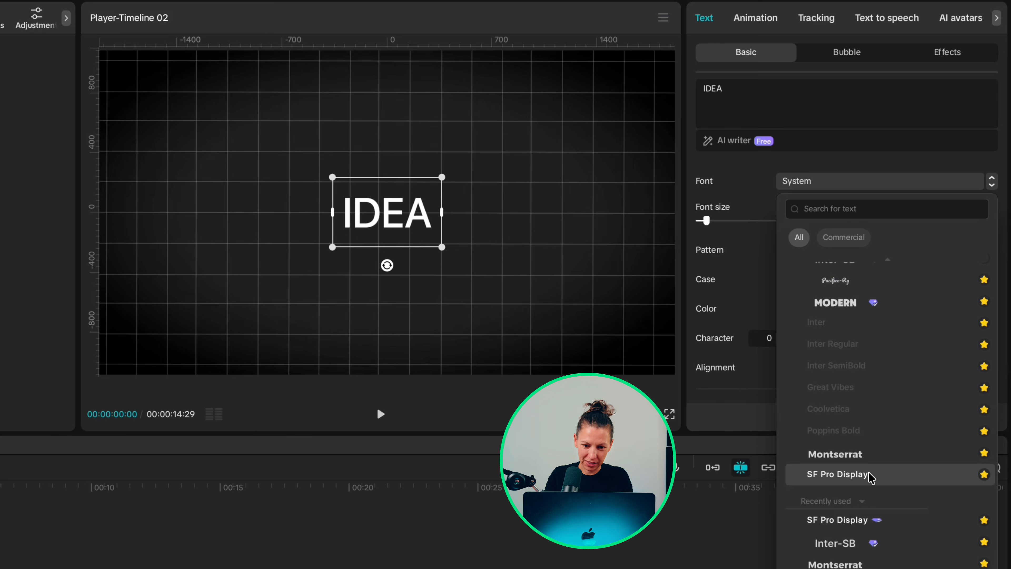
pyautogui.click(837, 474)
pyautogui.scroll(-10, 835, 316)
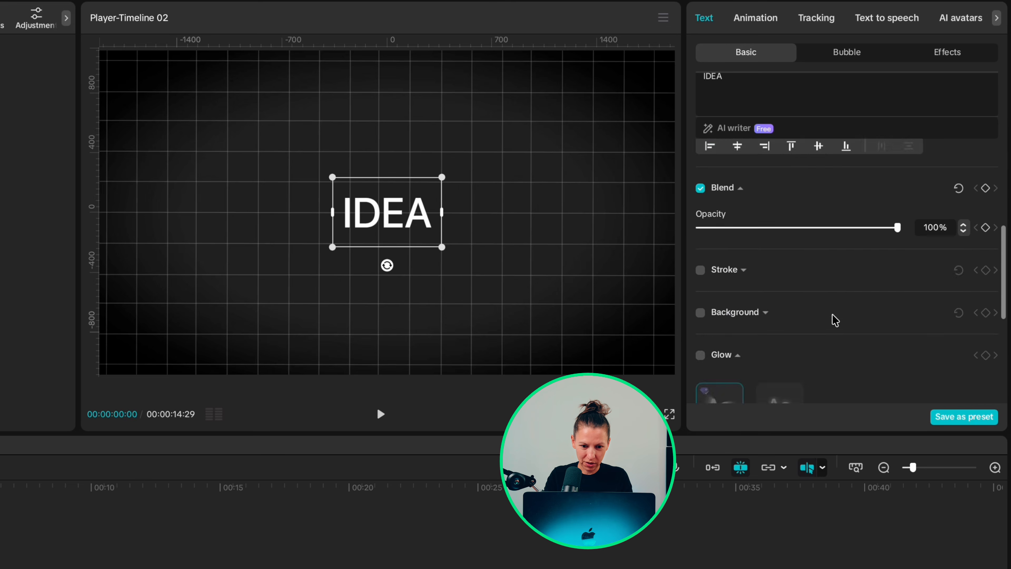
pyautogui.click(701, 232)
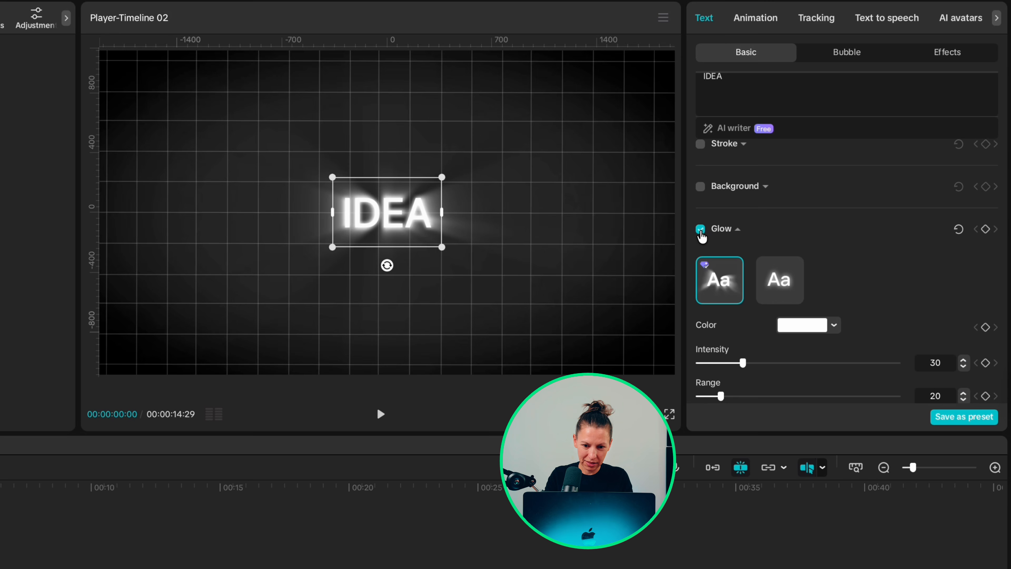
pyautogui.click(791, 283)
pyautogui.scroll(-3, 838, 318)
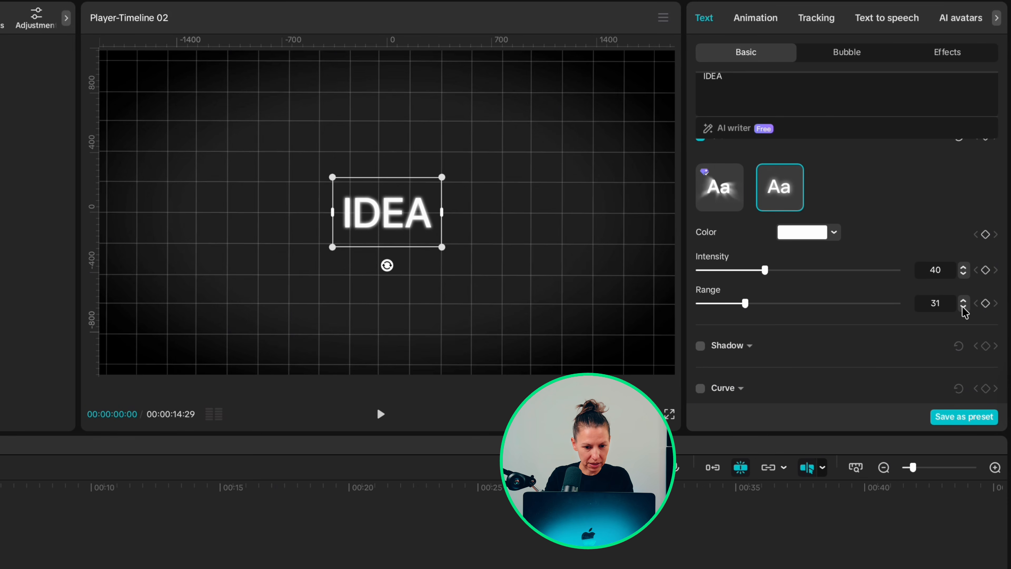
# Set the IDEA text's font size to 10 and move it to the bottom centre of the frame
pyautogui.scroll(5, 965, 312)
pyautogui.click(991, 224)
pyautogui.click(991, 224)
pyautogui.click(991, 224)
pyautogui.click(991, 224)
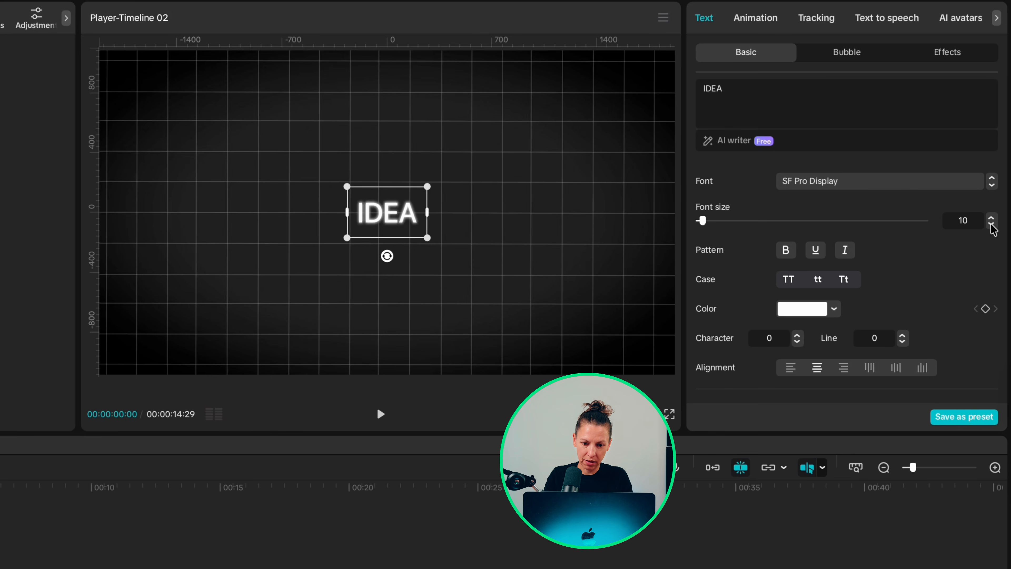
pyautogui.moveTo(395, 209); pyautogui.dragTo(394, 349)
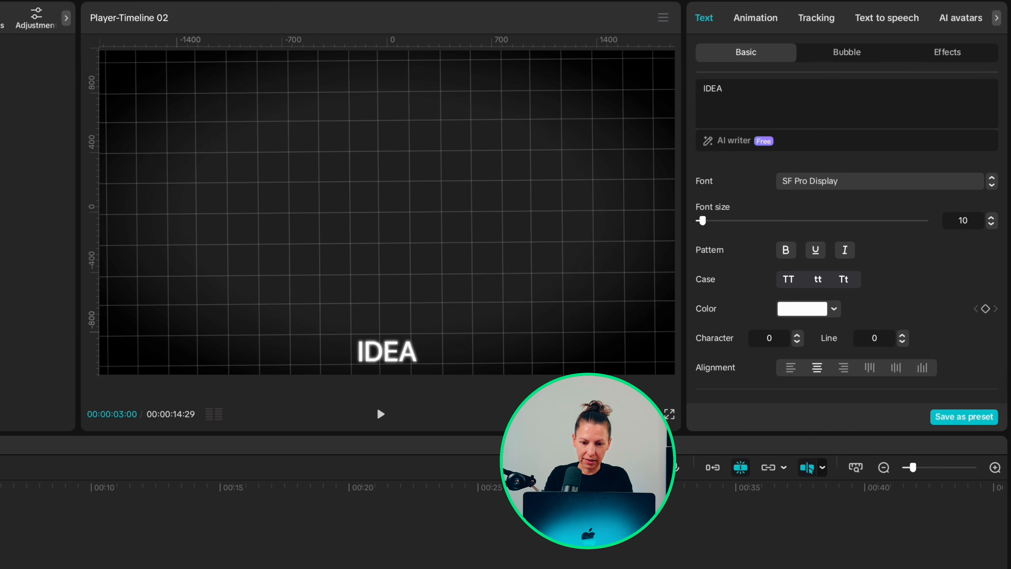
# Extend the IDEA clip to the background clip's end and give it a 0.6 s Zoom In entrance animation
pyautogui.moveTo(0, 568); pyautogui.dragTo(220, 568)
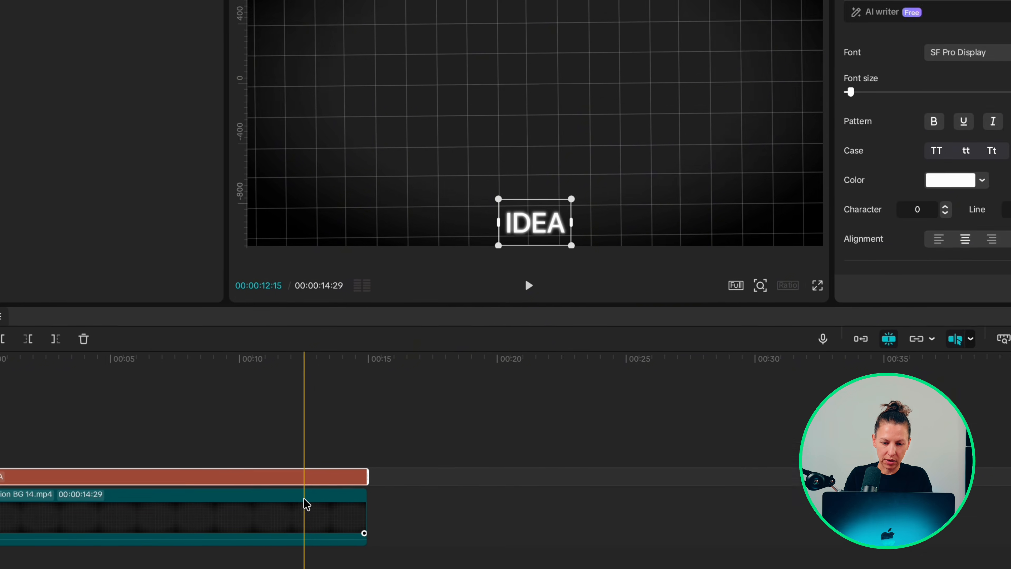
pyautogui.click(762, 21)
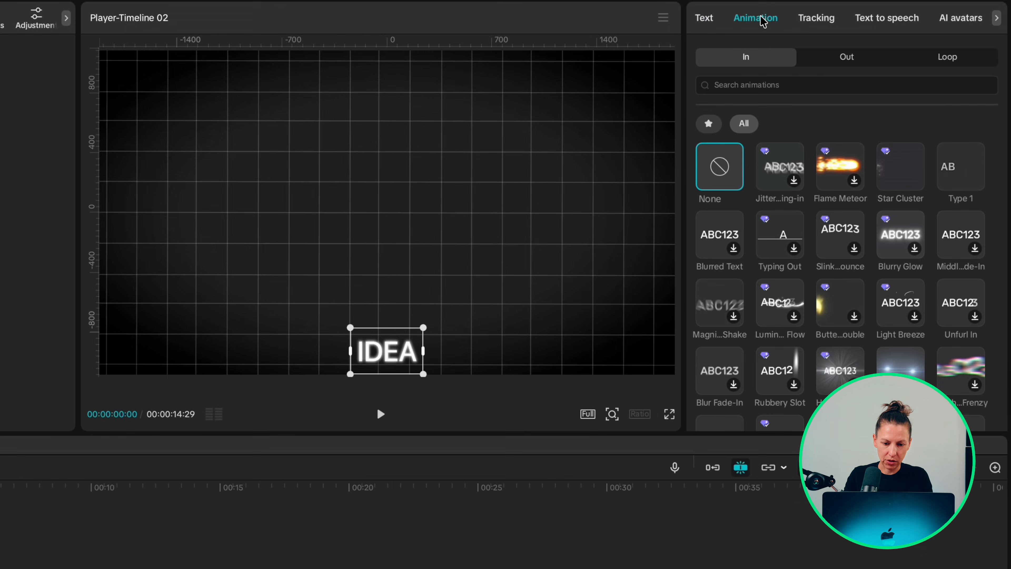
pyautogui.scroll(-5, 840, 279)
pyautogui.click(844, 325)
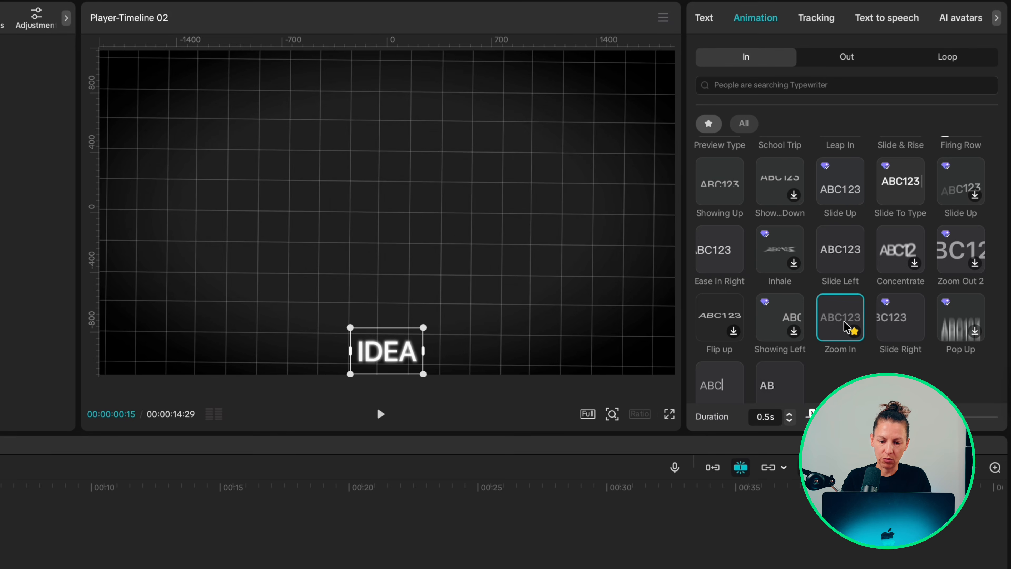
pyautogui.click(790, 415)
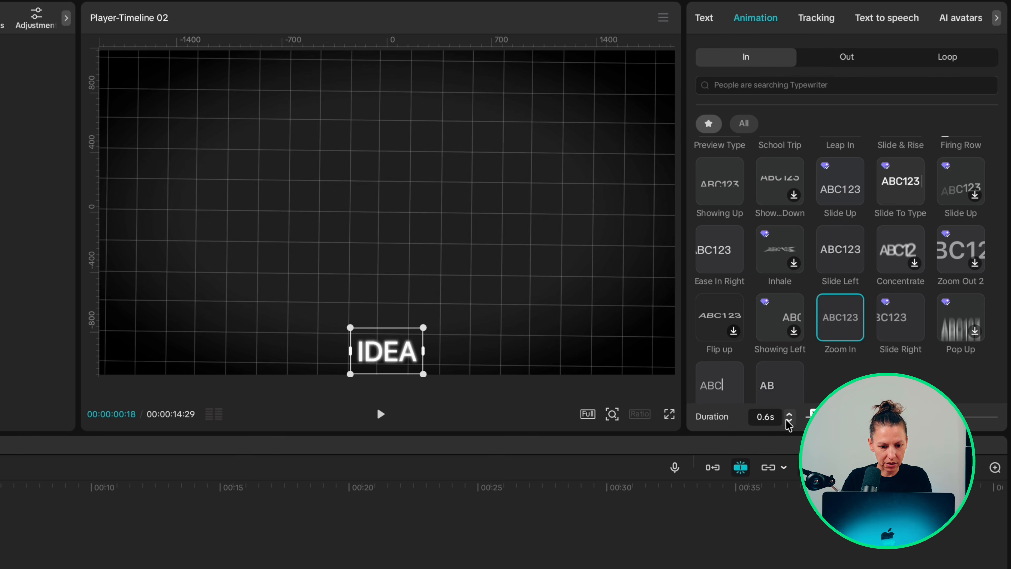
# Add a second default text at the start of the timeline and replace its wording with a row of eleven hyphens
pyautogui.click(1, 488)
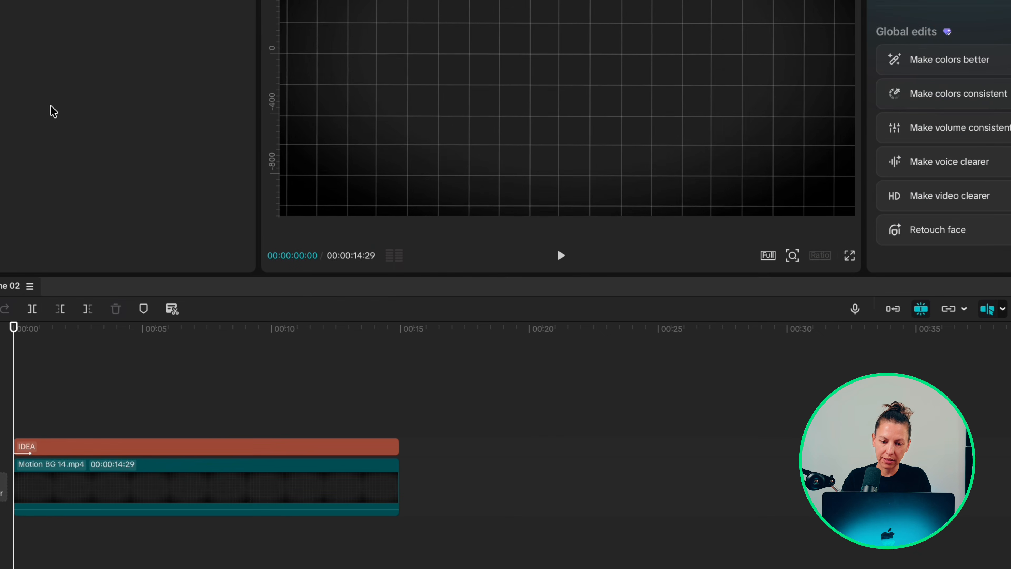
pyautogui.click(1, 107)
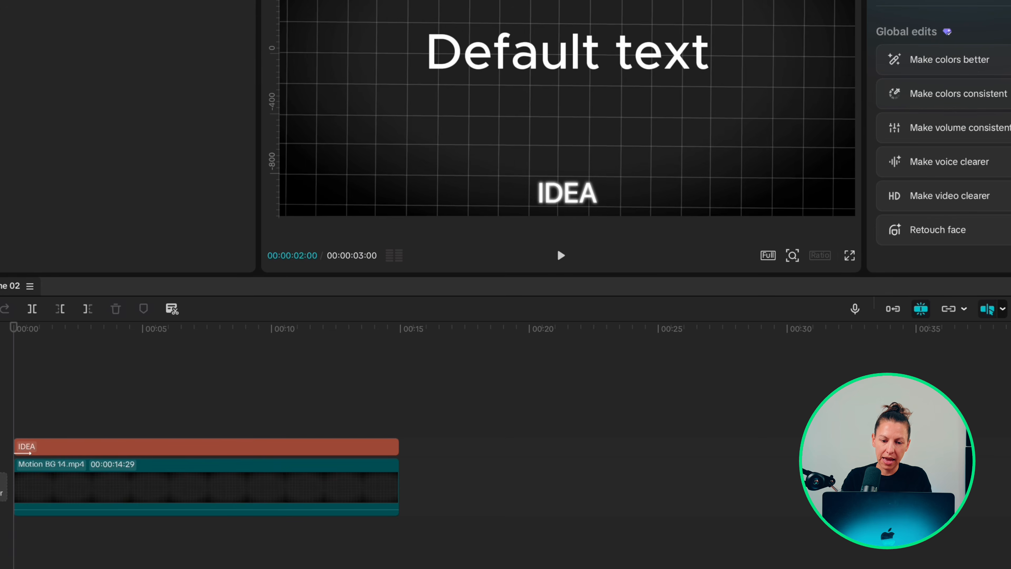
pyautogui.click(1, 2)
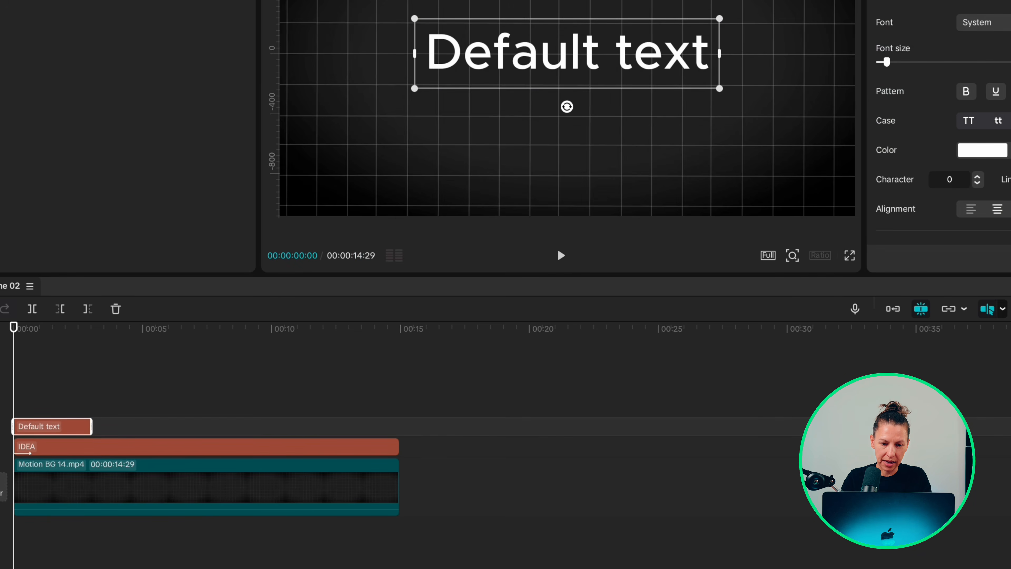
pyautogui.press('super+a')
pyautogui.write('-----------')
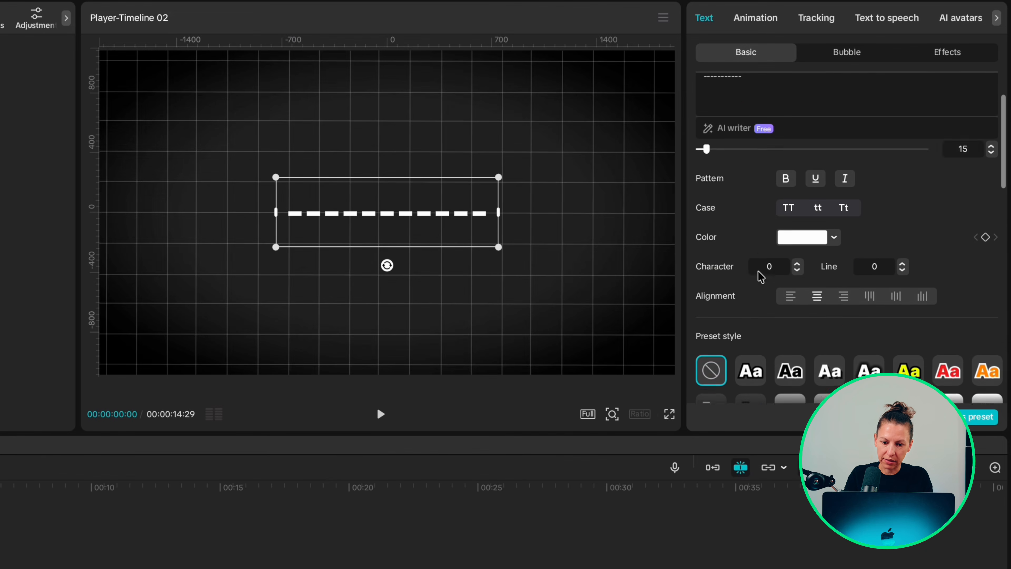
# Set the hyphen text's character spacing to -3 and add more hyphens to form a long solid line
pyautogui.scroll(-3, 933, 79)
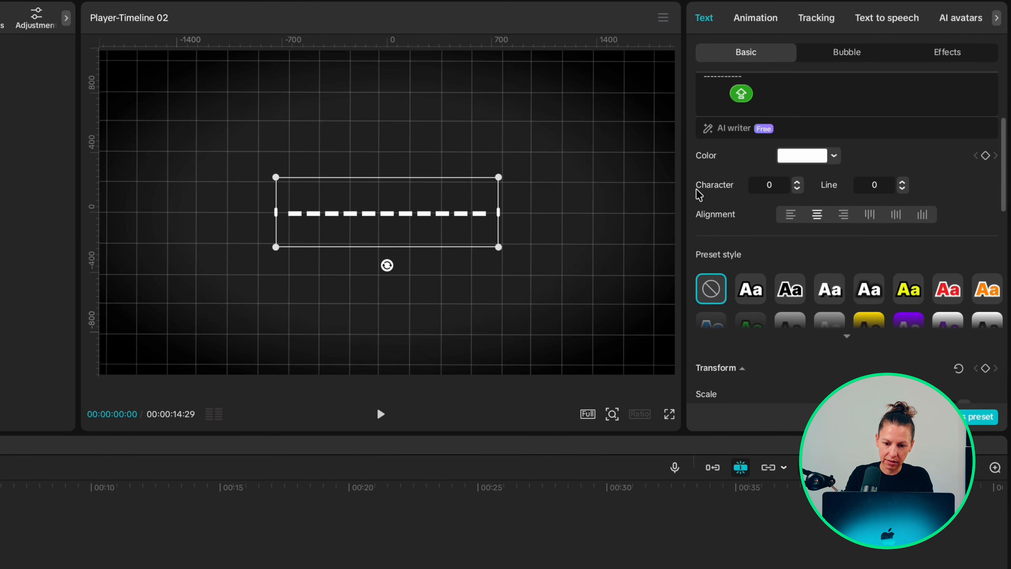
pyautogui.click(797, 189)
pyautogui.click(797, 189)
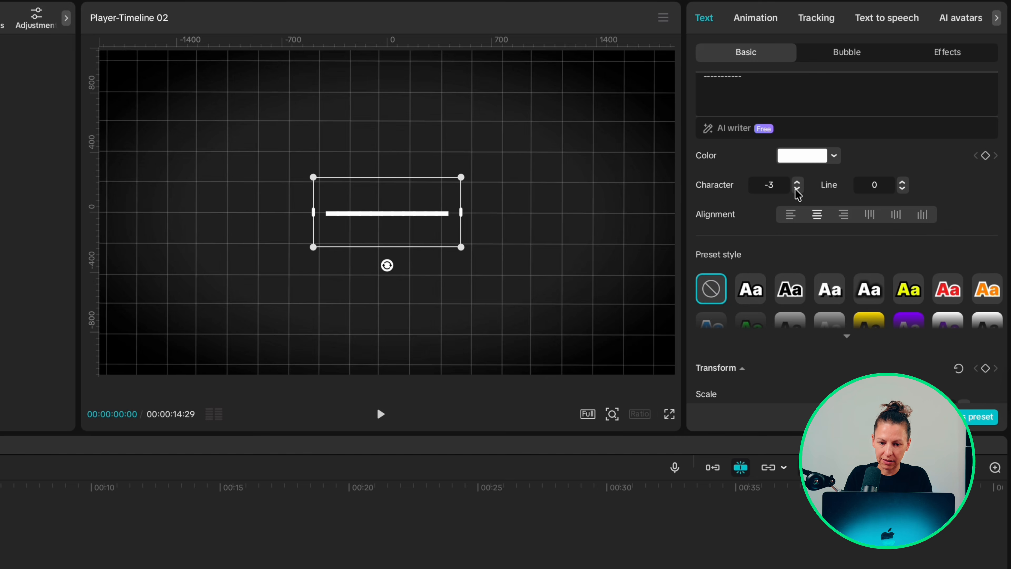
pyautogui.scroll(3, 797, 194)
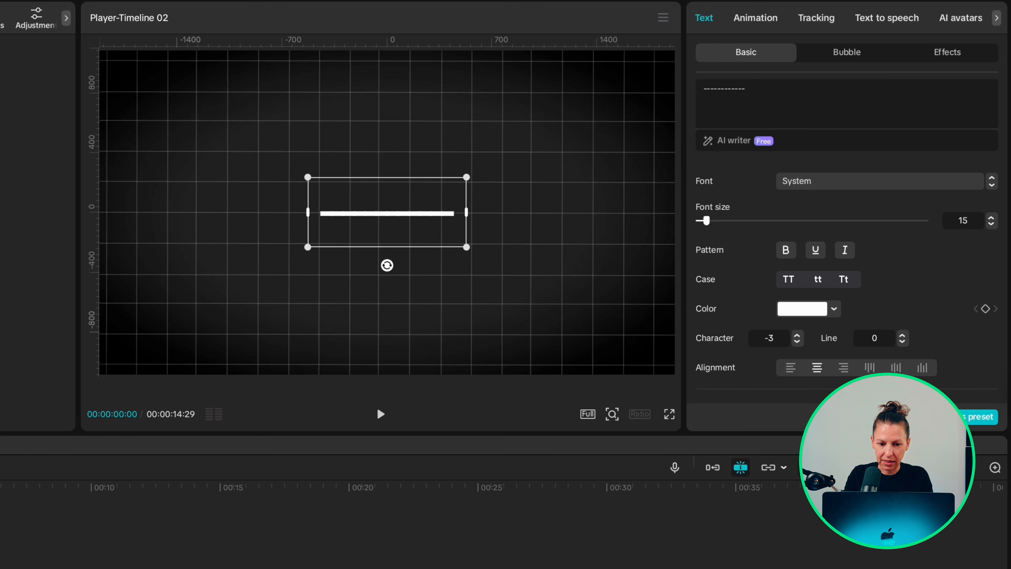
pyautogui.write('----------------')
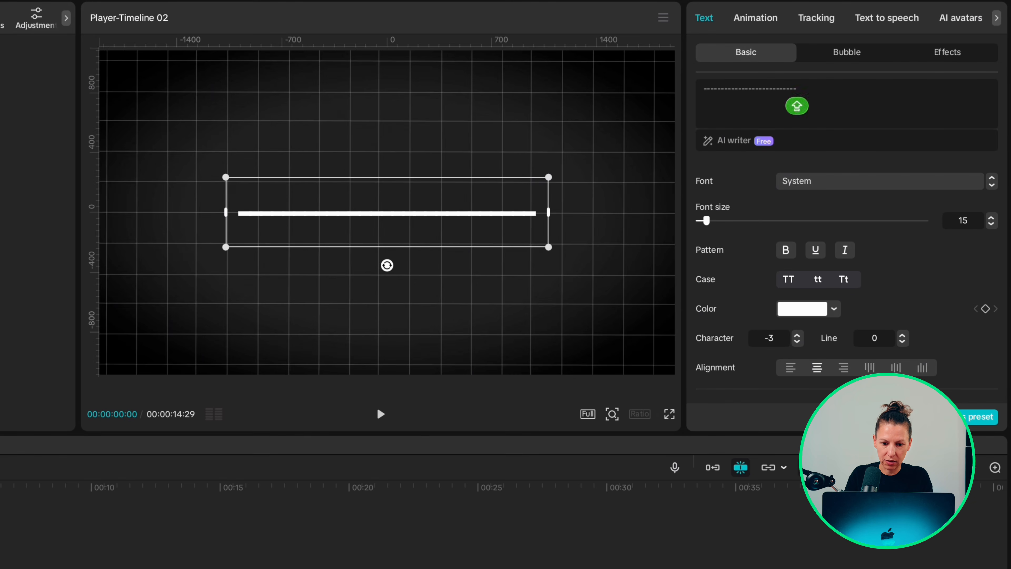
# Rotate the line text to 90° and, with uniform scale off, set its scale height to 200%
pyautogui.moveTo(387, 264); pyautogui.dragTo(262, 229)
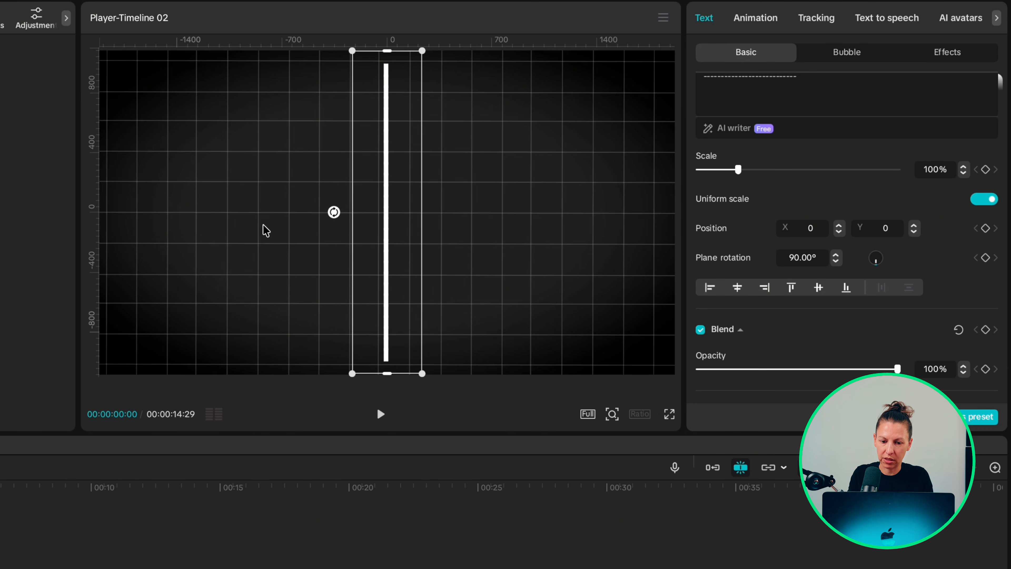
pyautogui.click(982, 200)
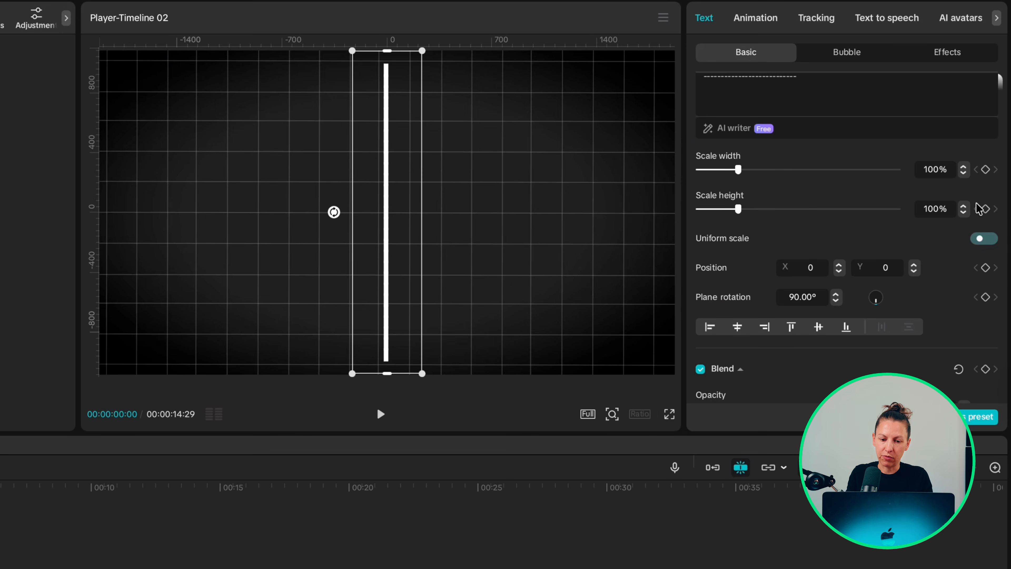
pyautogui.click(965, 206)
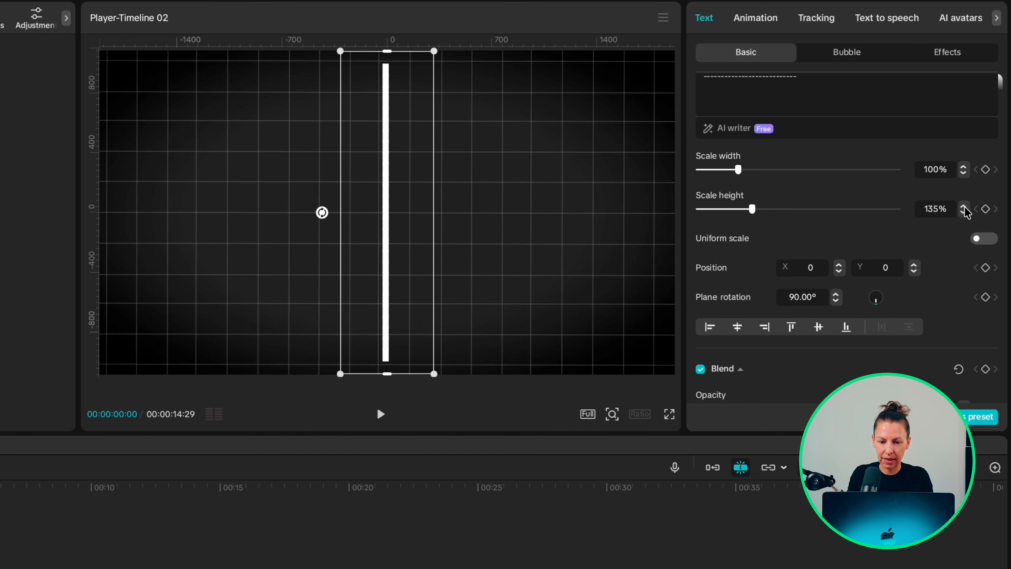
pyautogui.click(965, 212)
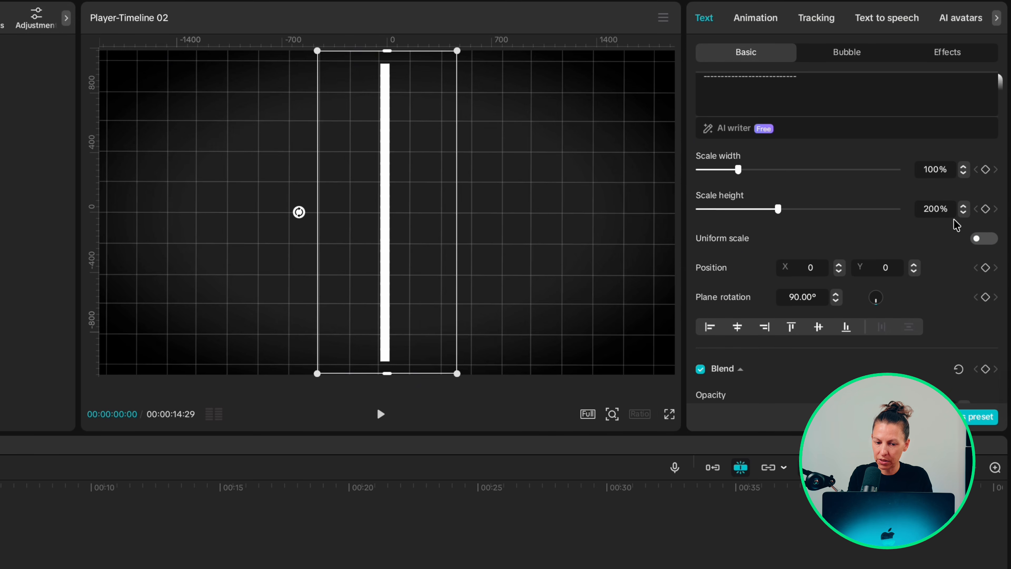
# Turn on the vertical bar's glow using the second glow style with intensity 40 and range 30
pyautogui.scroll(-8, 951, 224)
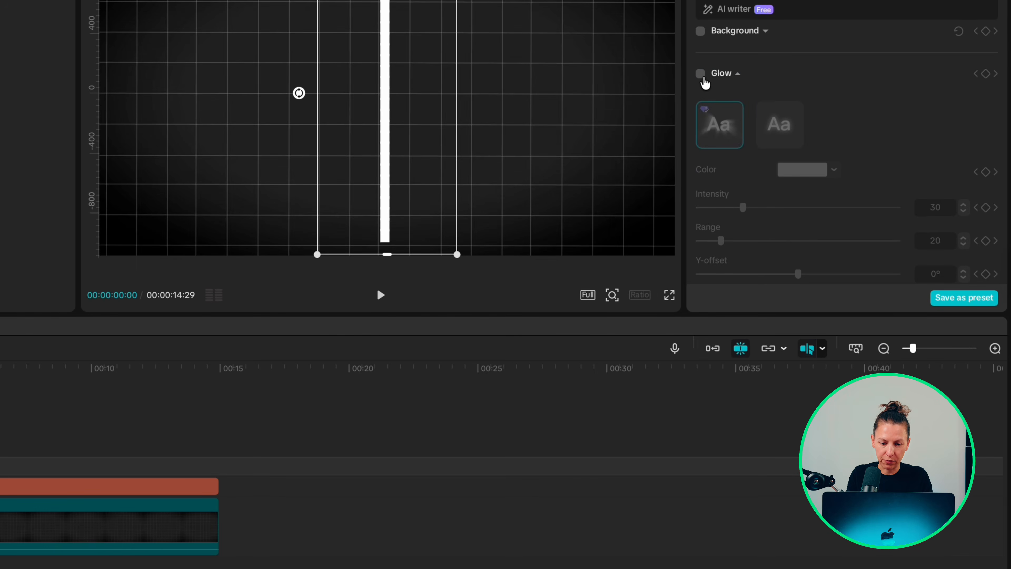
pyautogui.click(701, 192)
pyautogui.click(768, 123)
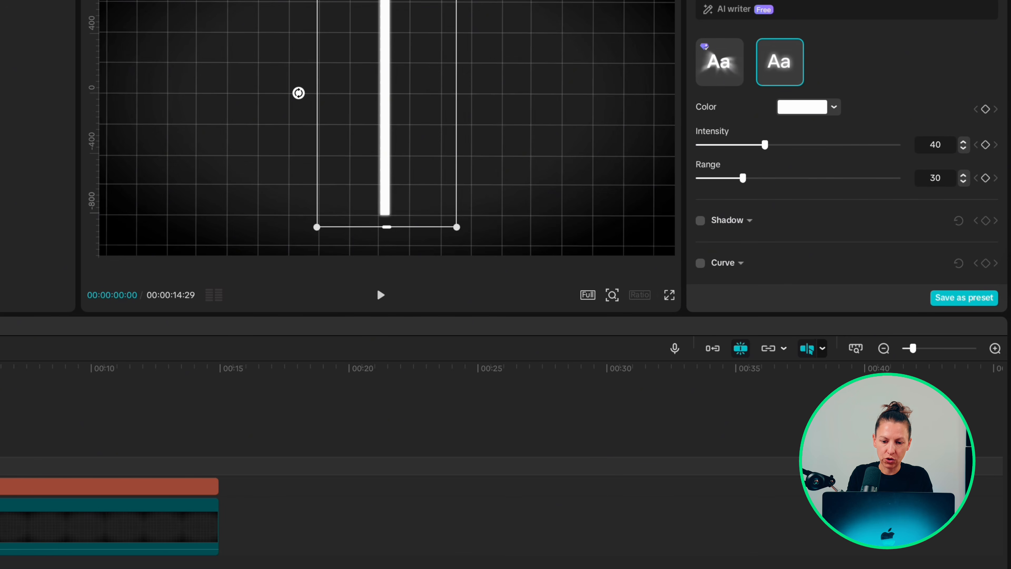
# Extend the vertical bar's clip to the background clip's end and convert it into a compound clip
pyautogui.moveTo(0, 467); pyautogui.dragTo(214, 499)
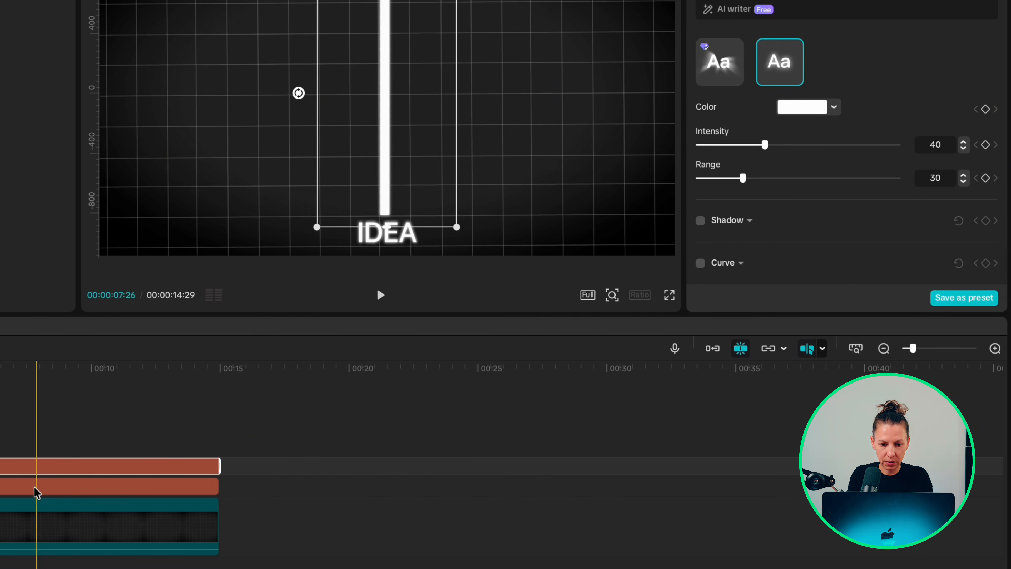
pyautogui.rightClick(1, 465)
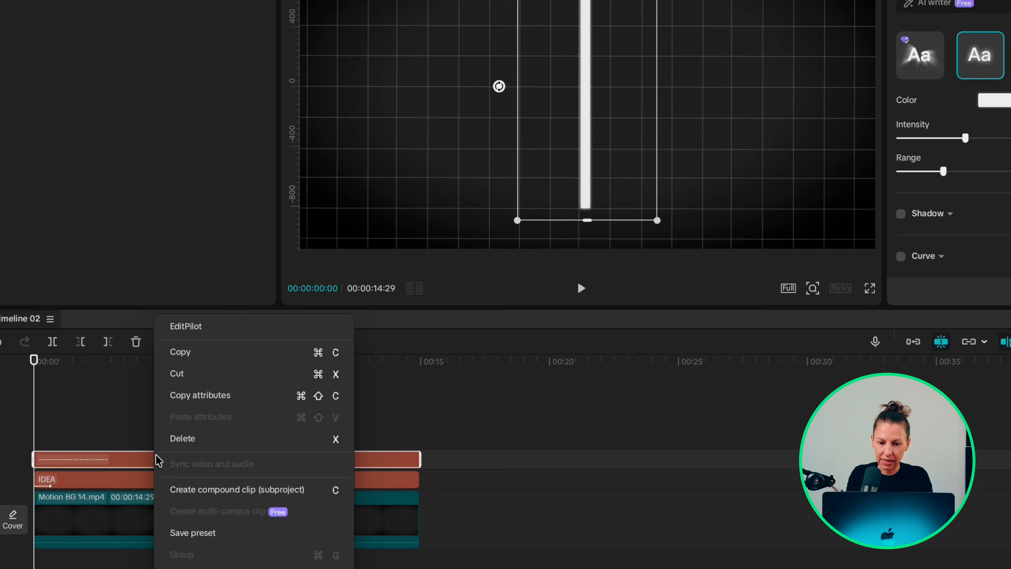
pyautogui.click(199, 489)
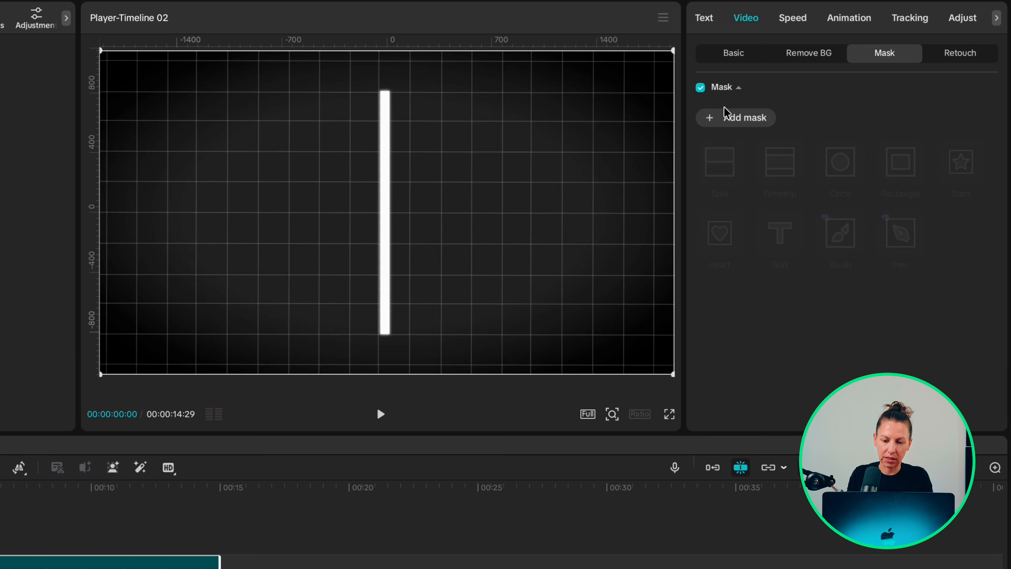
# Add a Split mask to the compound clip, rotate it to -180° and slightly feather its edge
pyautogui.click(878, 21)
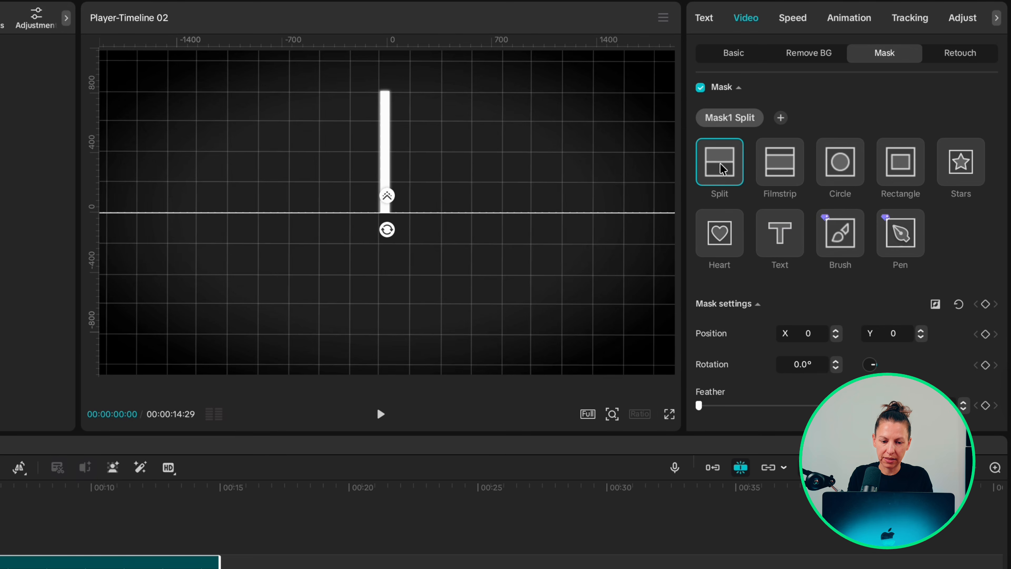
pyautogui.moveTo(387, 229); pyautogui.dragTo(388, 109)
pyautogui.click(964, 404)
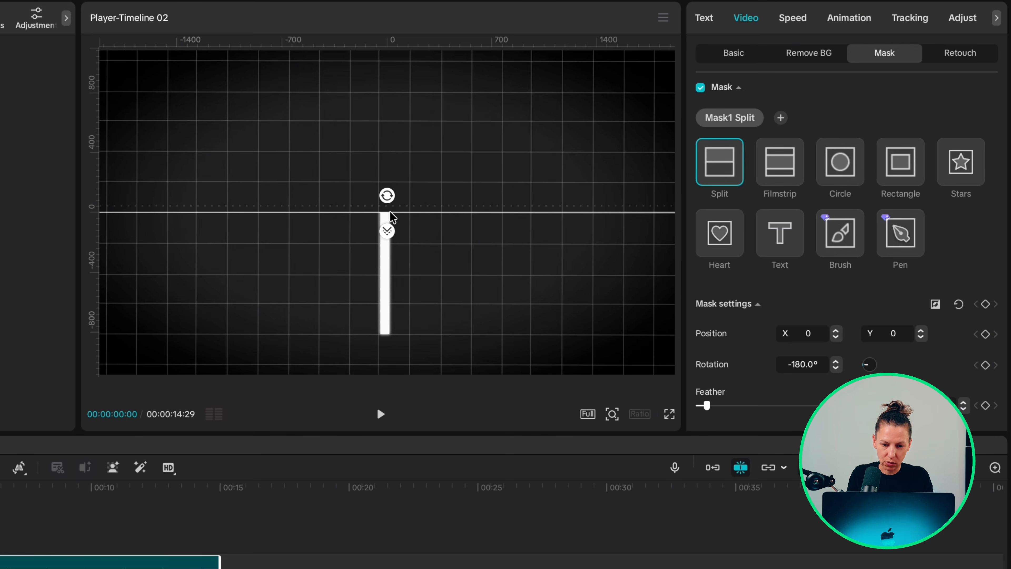
# Keyframe the split mask's position from Y -417 at the clip's start to higher up the bar near the clip's end
pyautogui.moveTo(390, 212); pyautogui.dragTo(387, 338)
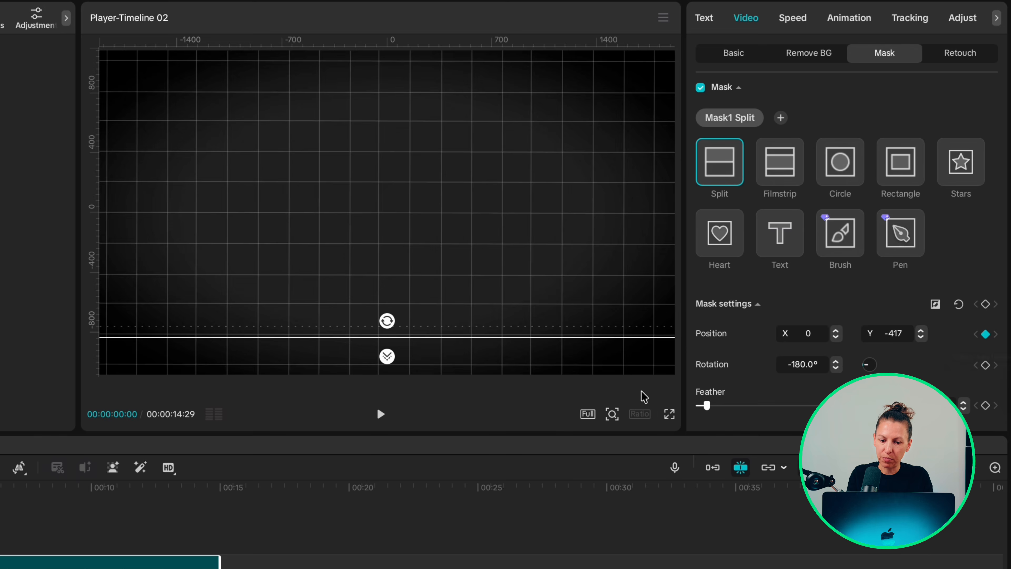
pyautogui.moveTo(165, 510); pyautogui.dragTo(215, 510)
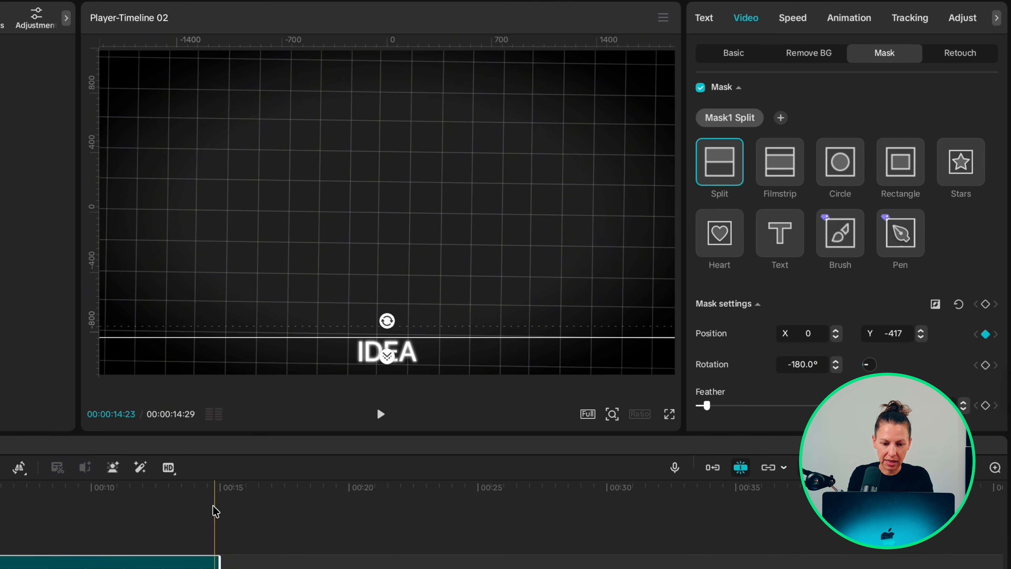
pyautogui.moveTo(388, 344); pyautogui.dragTo(430, 128)
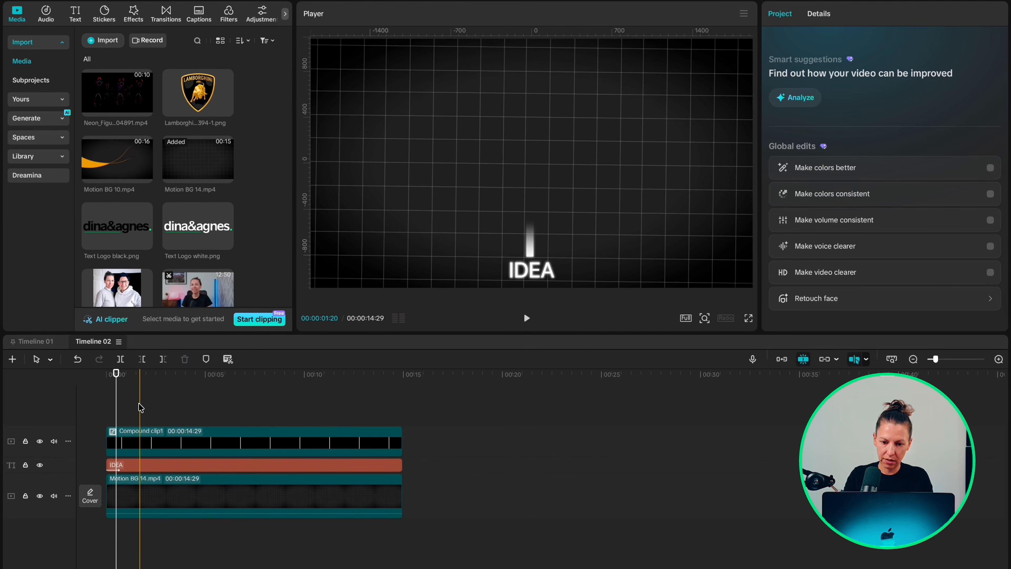
# Add a default text clip at 00:00:01:23, extend it to the background's end, and make it a single "." at font size 39
pyautogui.click(75, 13)
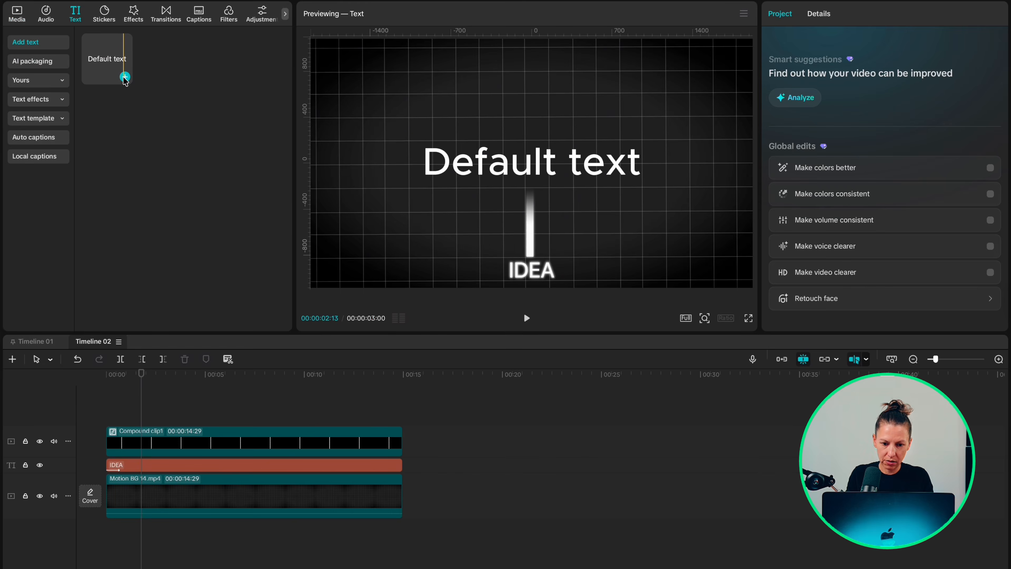
pyautogui.click(124, 77)
pyautogui.moveTo(202, 421); pyautogui.dragTo(403, 420)
pyautogui.moveTo(815, 69); pyautogui.dragTo(769, 68)
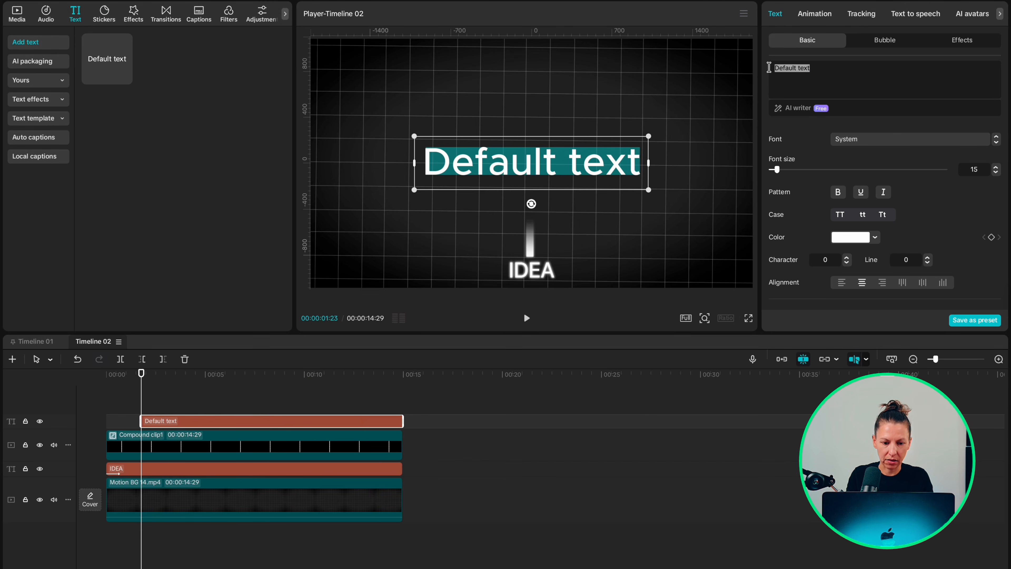
pyautogui.write('.')
pyautogui.click(996, 166)
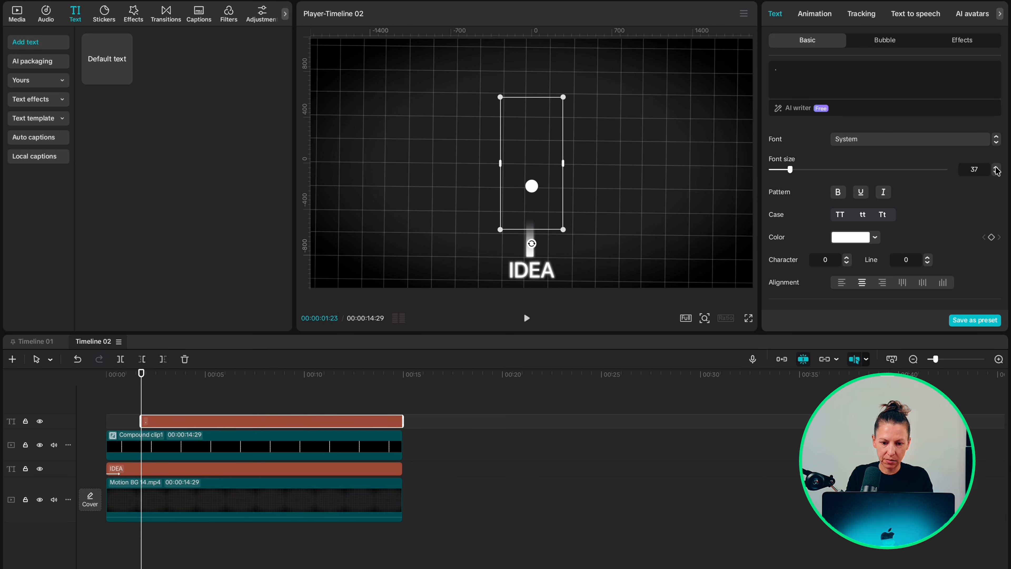
# Place the dot on the vertical bar just above the IDEA label and turn on its glow using the second glow style
pyautogui.moveTo(530, 186); pyautogui.dragTo(524, 232)
pyautogui.scroll(-10, 794, 207)
pyautogui.click(772, 171)
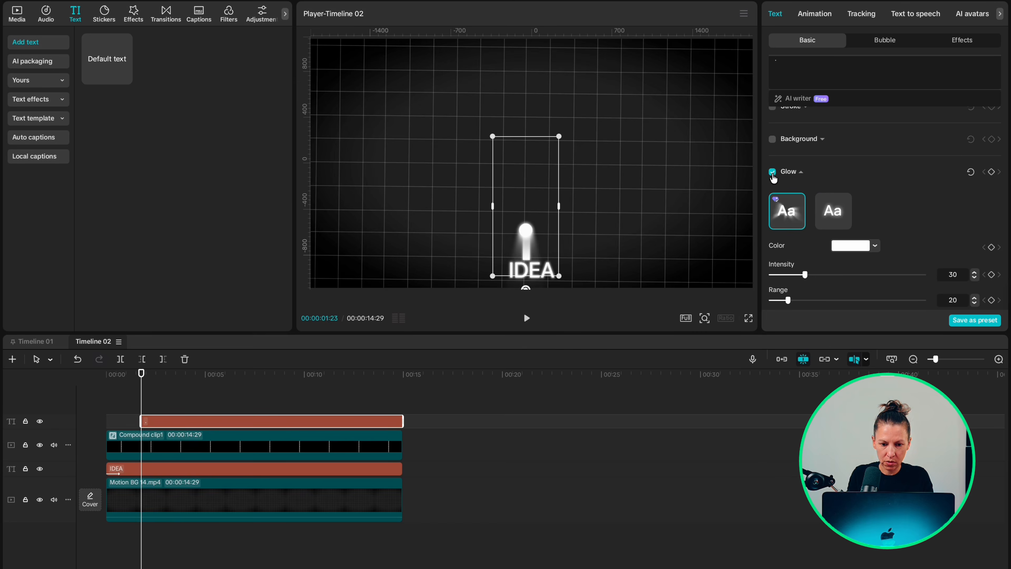
pyautogui.click(833, 211)
# Apply the Fade In entrance animation to the dot with a duration of 0.6 s
pyautogui.click(814, 14)
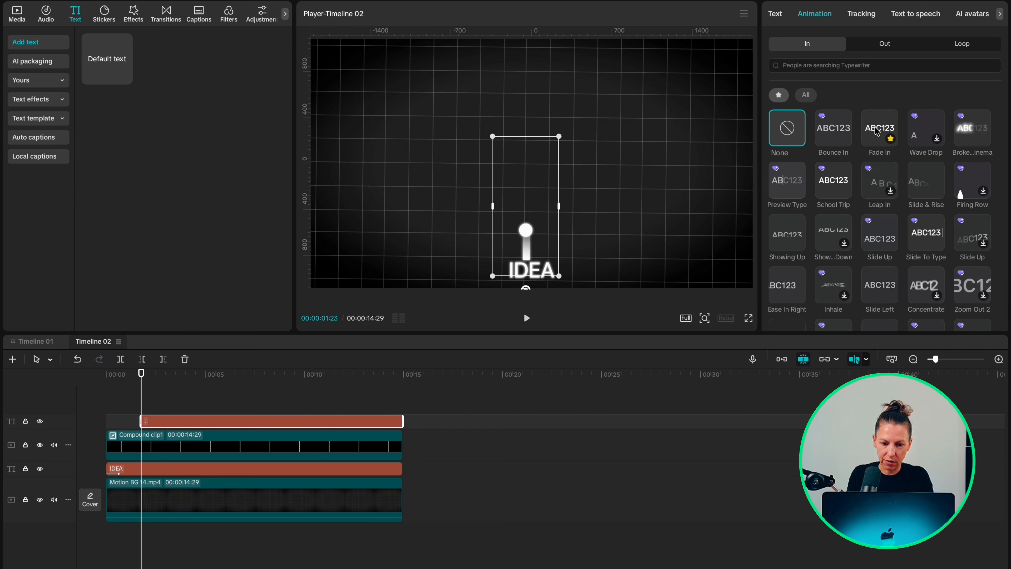
pyautogui.click(877, 132)
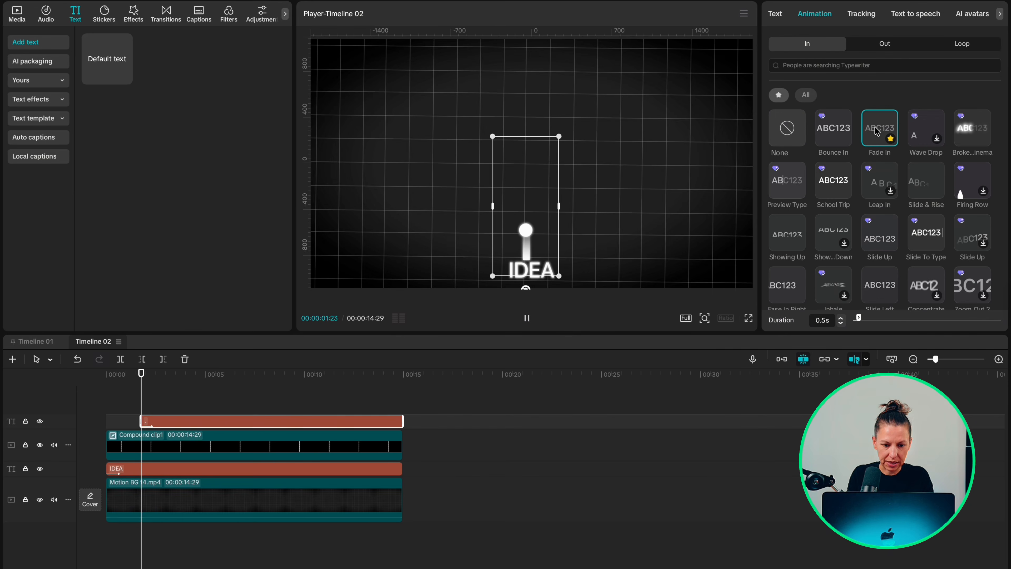
pyautogui.click(841, 317)
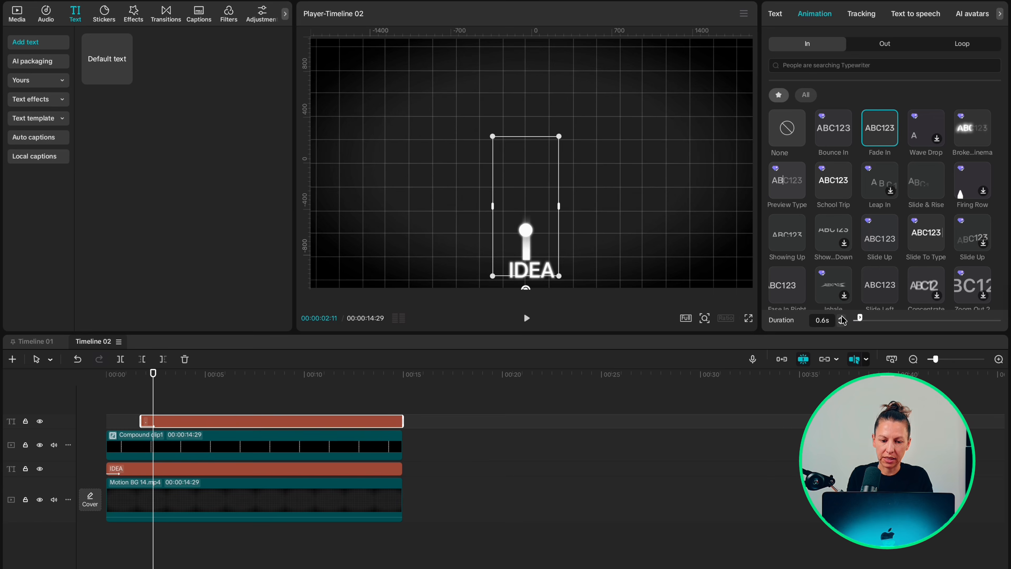
# Duplicate the dot's text clip onto a new track directly above the original
pyautogui.click(141, 395)
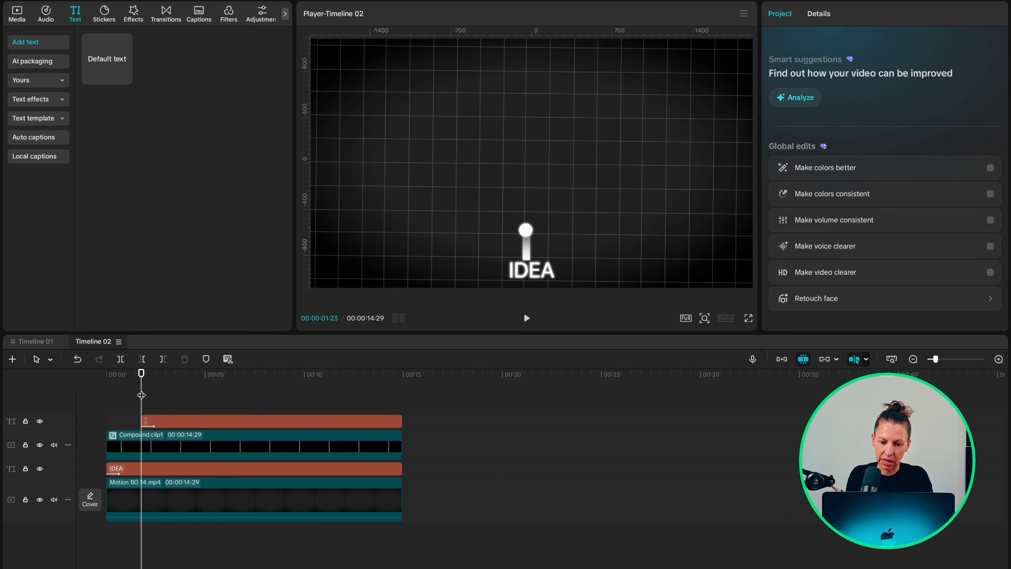
pyautogui.click(175, 422)
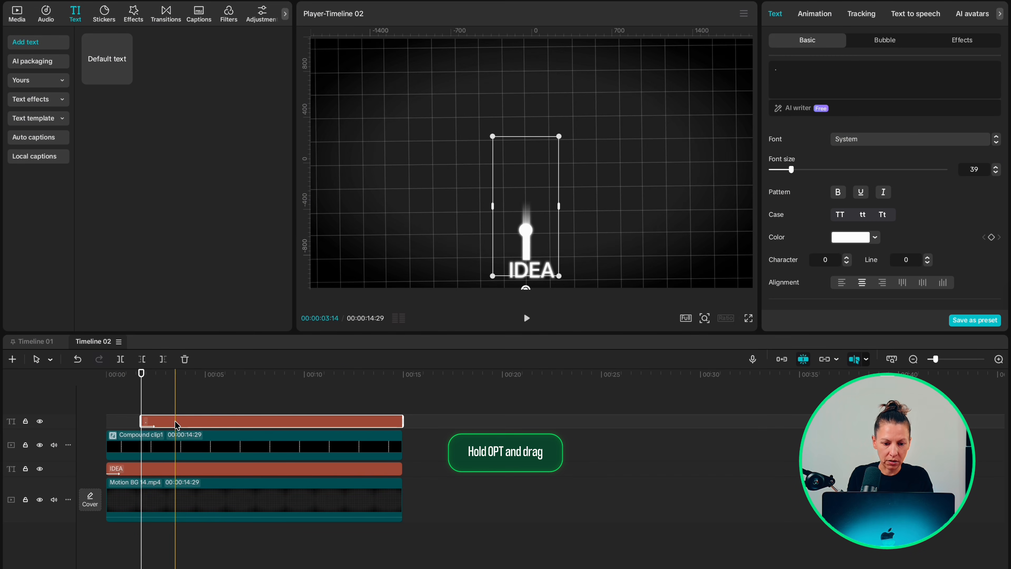
pyautogui.moveTo(177, 426); pyautogui.dragTo(179, 412)
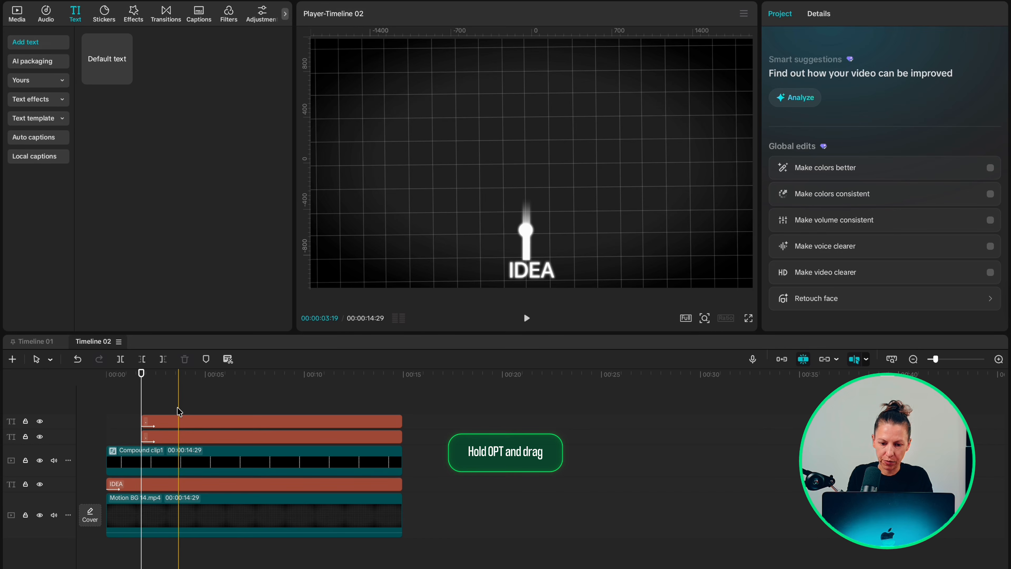
# Set the duplicated dot's text color to hex 02E482
pyautogui.click(177, 422)
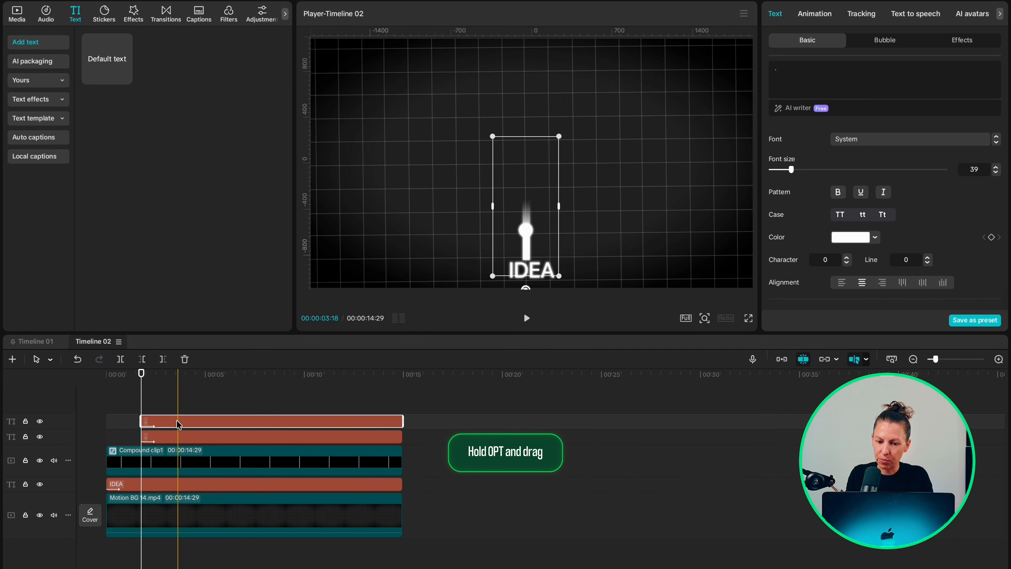
pyautogui.click(875, 238)
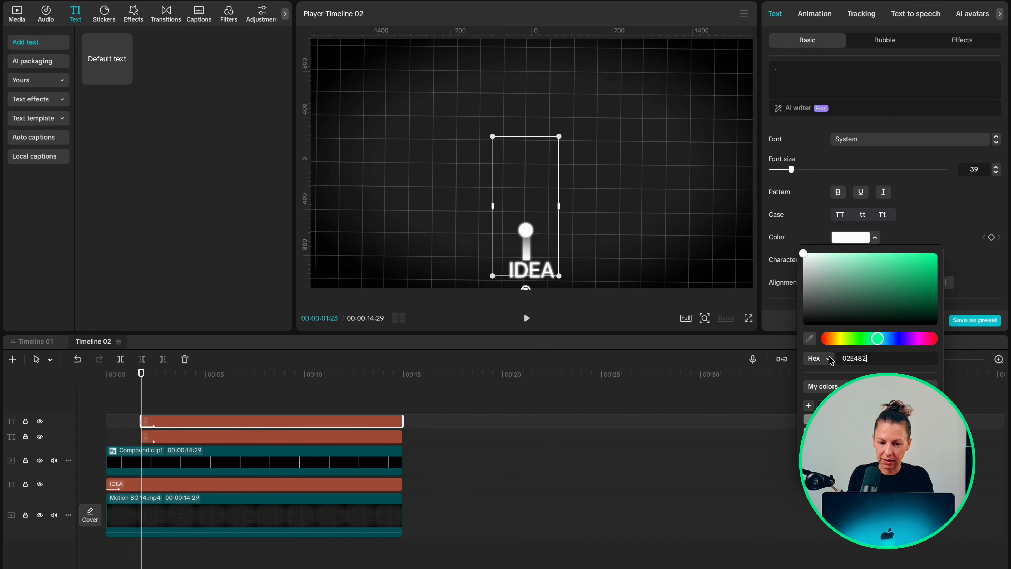
pyautogui.write('02E482')
pyautogui.press('Return')
# Shift the green dot's clip to start at 00:00:01:25, slightly after the white dot's clip
pyautogui.click(140, 400)
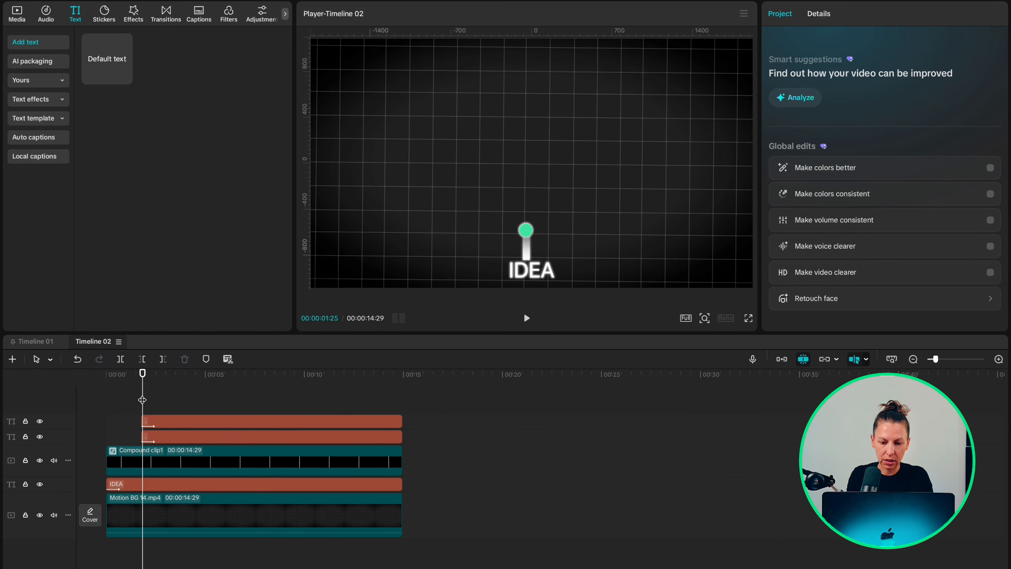
pyautogui.click(177, 422)
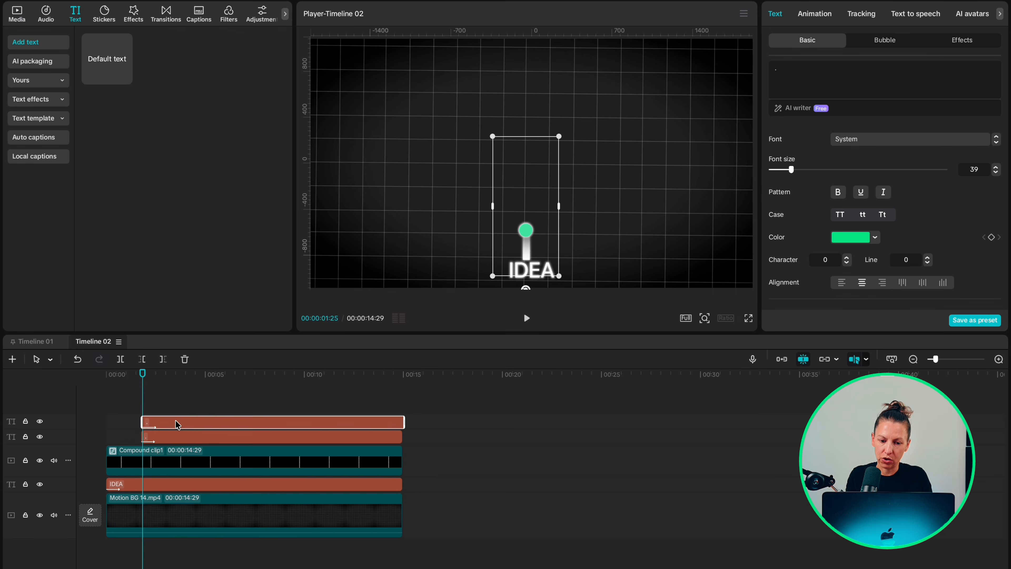
pyautogui.scroll(2, 177, 424)
pyautogui.scroll(3, 178, 424)
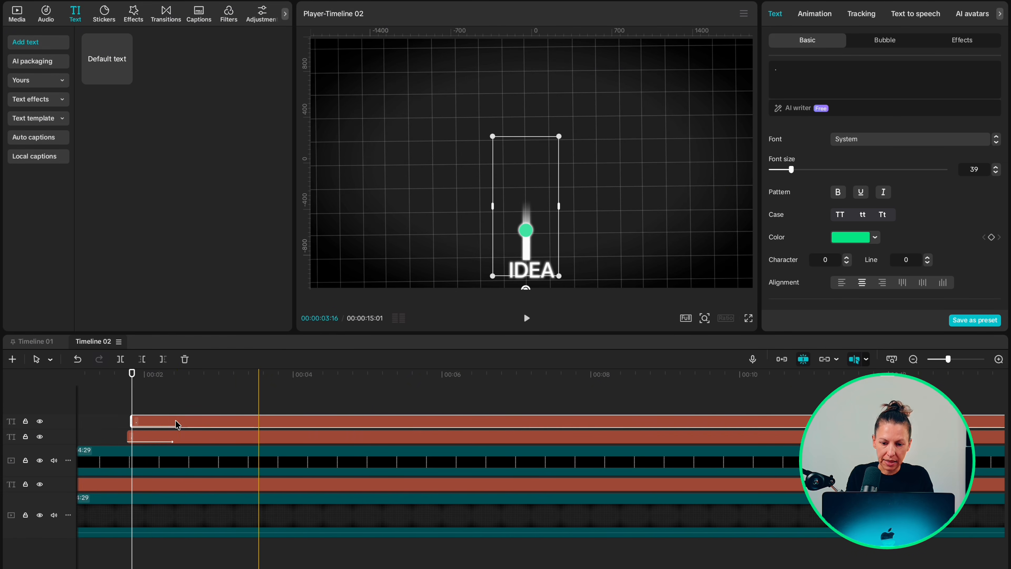
pyautogui.scroll(-1, 174, 430)
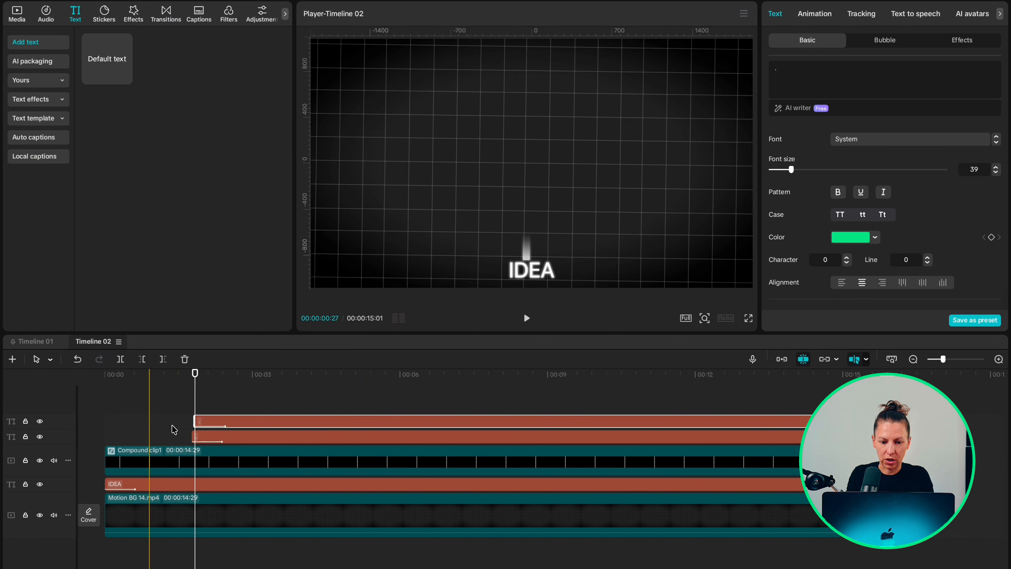
# Play back the opening of the timeline to check how the dots appear on the growing bar
pyautogui.click(185, 403)
pyautogui.press('space')
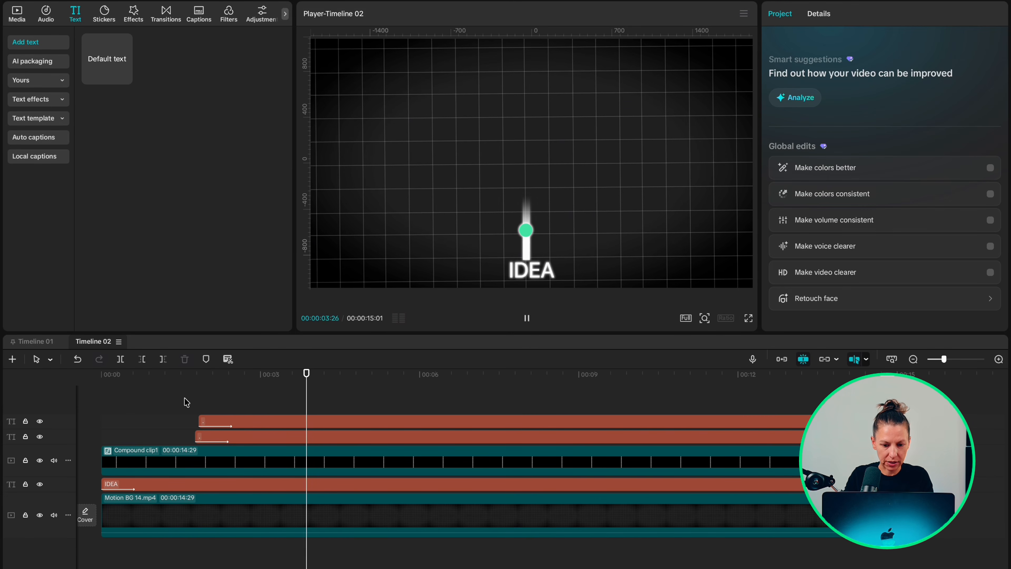
pyautogui.click(283, 404)
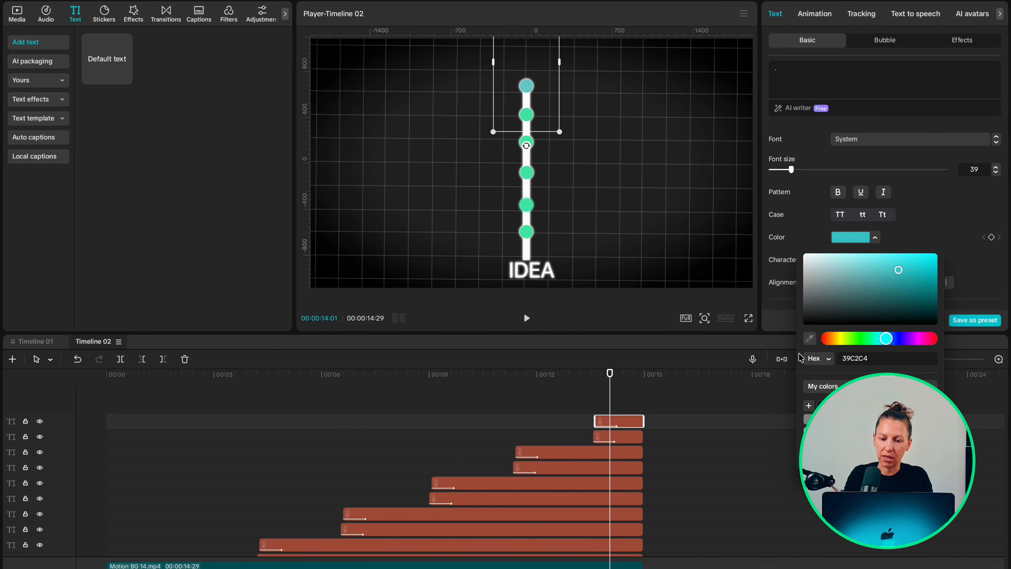
# Combine all the staggered dot text clips into one compound clip
pyautogui.click(595, 407)
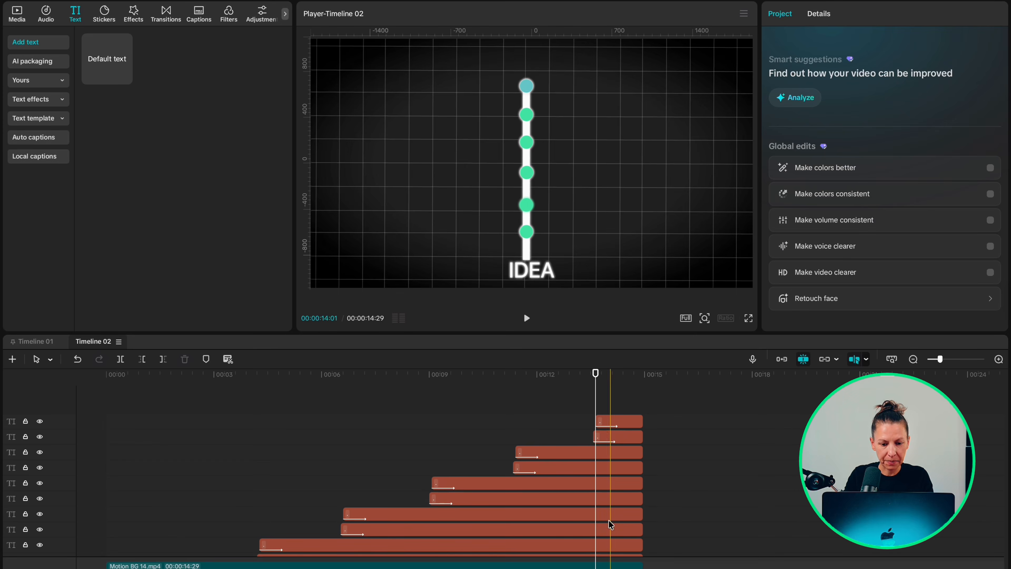
pyautogui.press('super+a')
pyautogui.rightClick(619, 498)
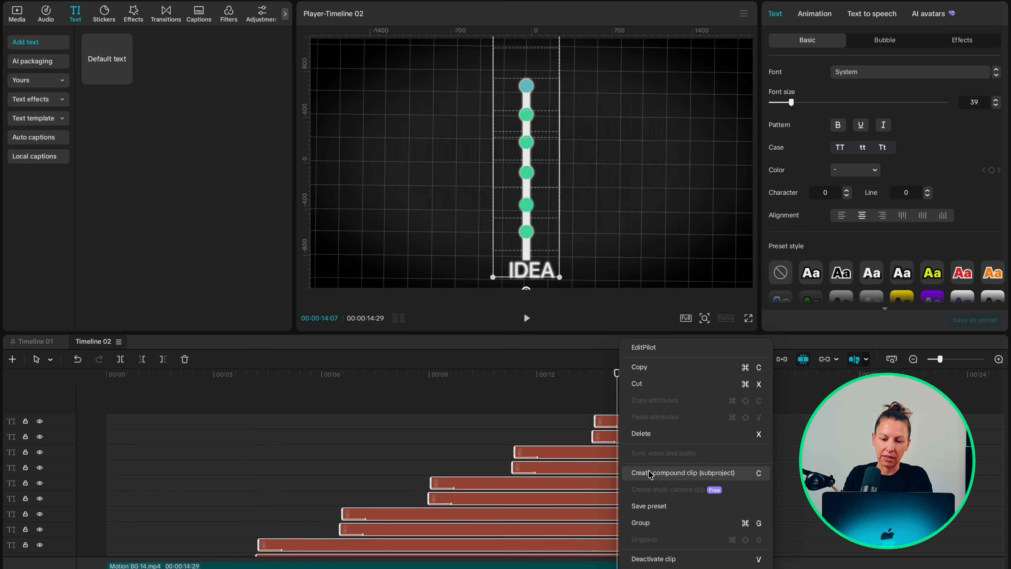
pyautogui.click(650, 473)
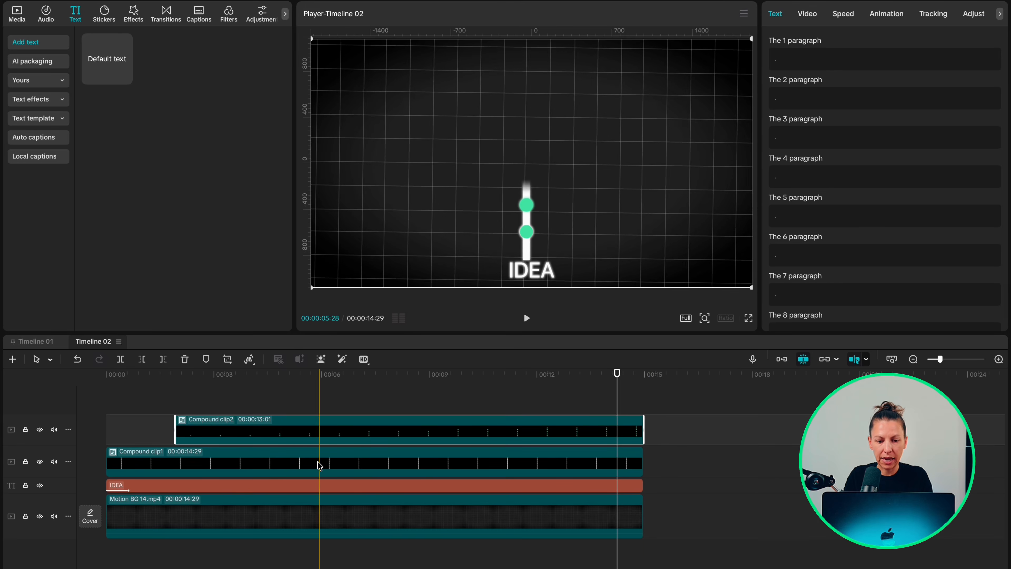
# Duplicate the IDEA text clip until five copies are stacked on tracks above it
pyautogui.click(181, 485)
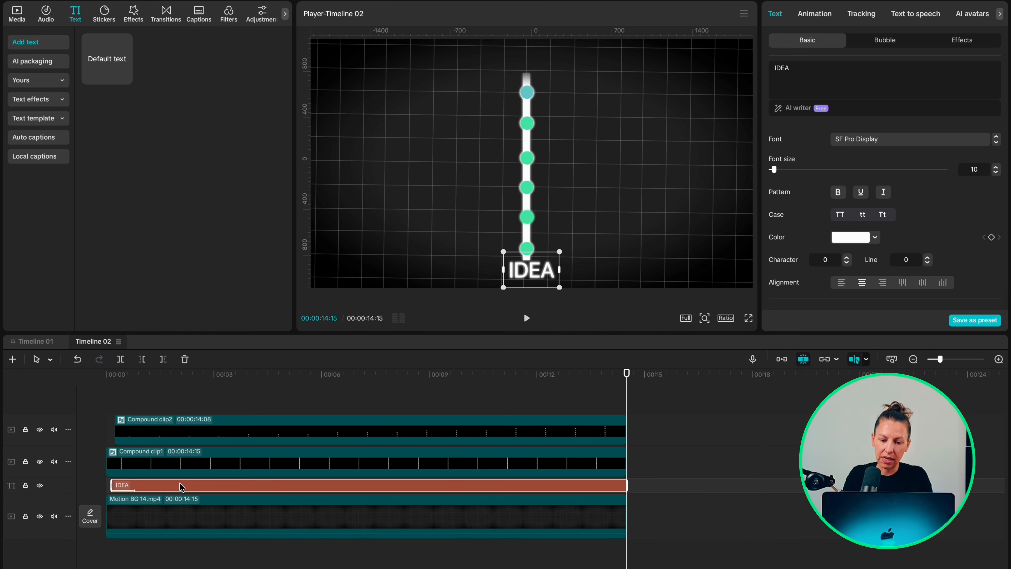
pyautogui.moveTo(180, 483); pyautogui.dragTo(185, 482)
pyautogui.scroll(-2, 162, 517)
# Position the five IDEA copies beside the upper five dots, alternating between the right and left of the bar
pyautogui.click(174, 509)
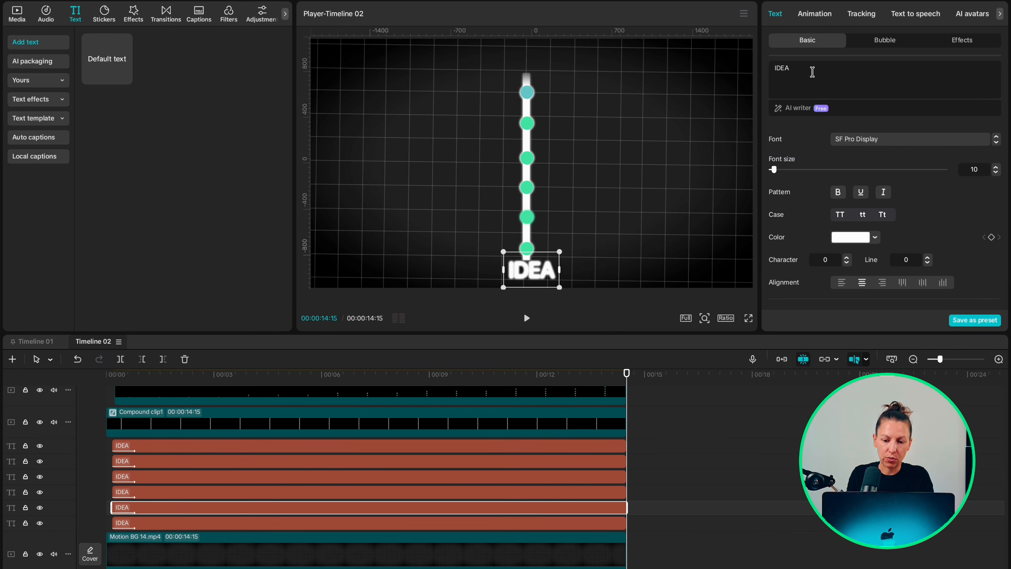
pyautogui.moveTo(533, 271); pyautogui.dragTo(589, 92)
pyautogui.click(313, 493)
pyautogui.click(309, 477)
pyautogui.click(302, 463)
pyautogui.click(327, 446)
# Rename the five IDEA copies, from the lowest dot upward, as Research, Filming, Editing, Uploading and Analytics
pyautogui.click(225, 509)
pyautogui.scroll(-10, 905, 258)
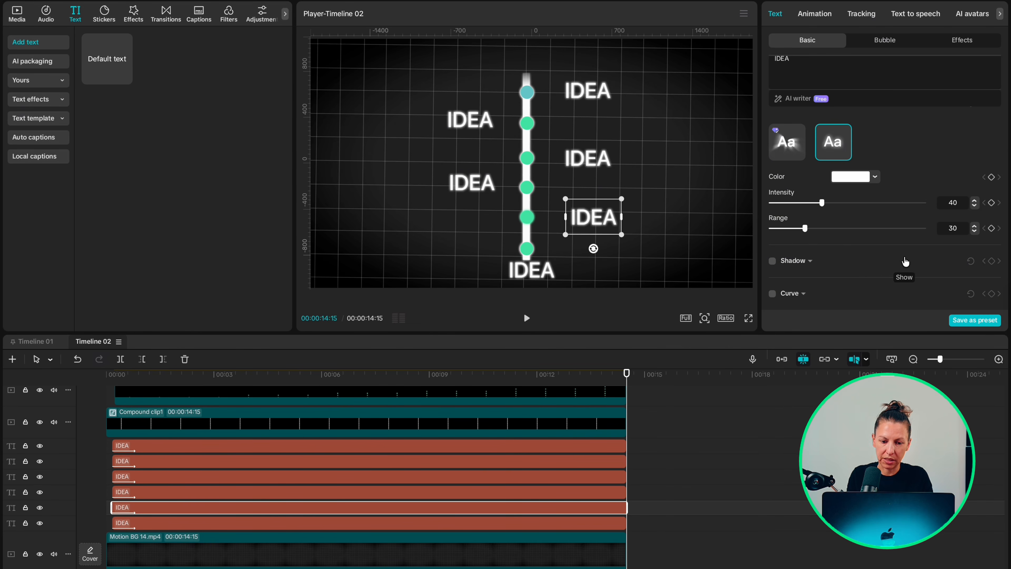
pyautogui.moveTo(792, 58); pyautogui.dragTo(768, 74)
pyautogui.write('Research')
pyautogui.click(271, 494)
pyautogui.write('Filming')
pyautogui.click(503, 477)
pyautogui.write('Editing')
pyautogui.click(503, 462)
pyautogui.write('Uploading')
pyautogui.click(522, 446)
pyautogui.write('Analytics')
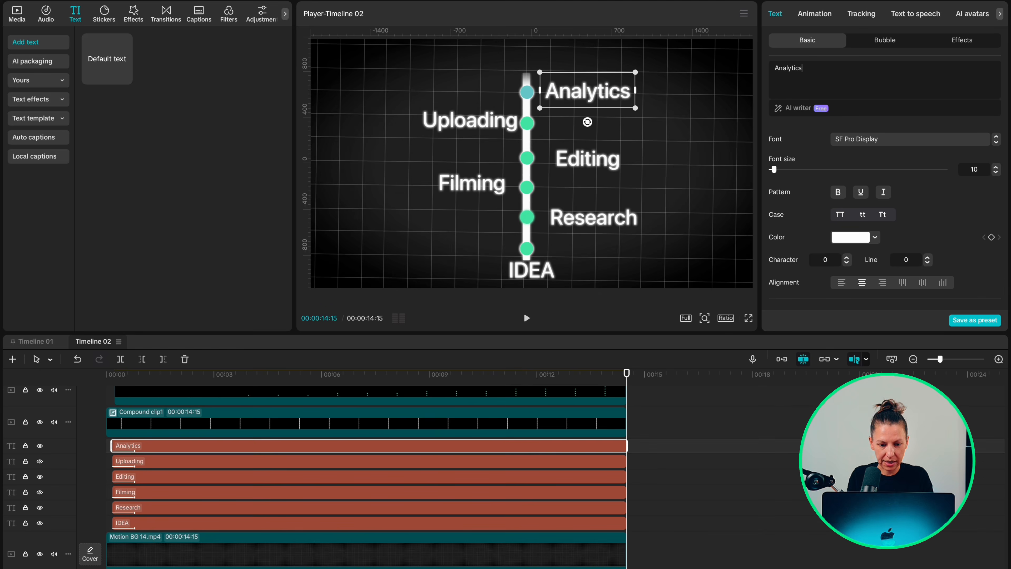
# Stagger the Research, Filming, Editing, Uploading and Analytics clips so each starts when the bar reaches its dot
pyautogui.click(218, 389)
pyautogui.moveTo(159, 534); pyautogui.dragTo(352, 519)
pyautogui.click(305, 391)
pyautogui.click(391, 391)
pyautogui.moveTo(159, 504); pyautogui.dragTo(521, 487)
pyautogui.click(475, 389)
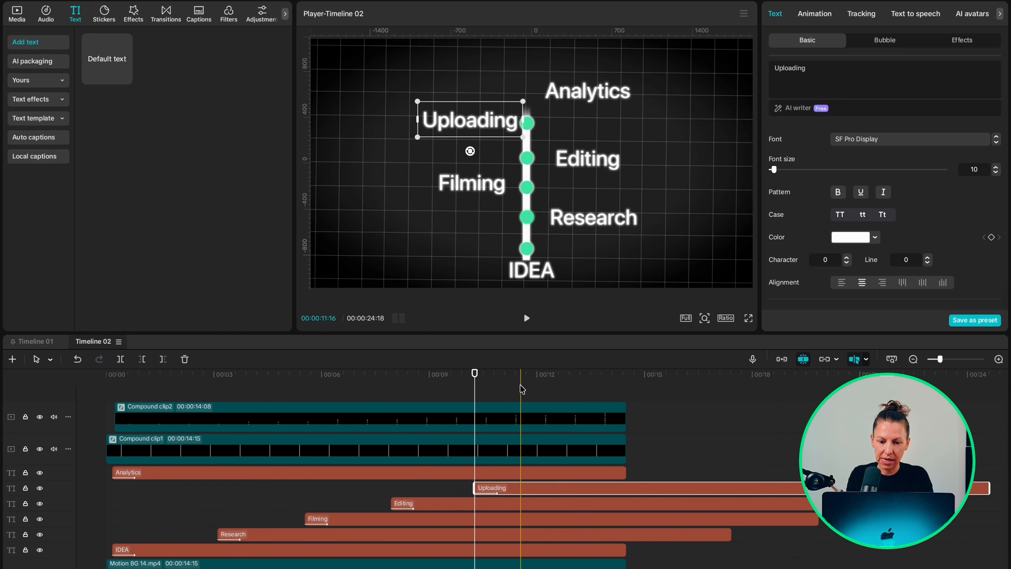
pyautogui.click(574, 390)
pyautogui.moveTo(159, 472); pyautogui.dragTo(621, 472)
# Trim the ends of the five staggered label clips to the background clip's end and combine them into a compound clip
pyautogui.hscroll(4, 478, 494)
pyautogui.scroll(-1, 433, 510)
pyautogui.click(440, 509)
pyautogui.moveTo(478, 422); pyautogui.dragTo(476, 518)
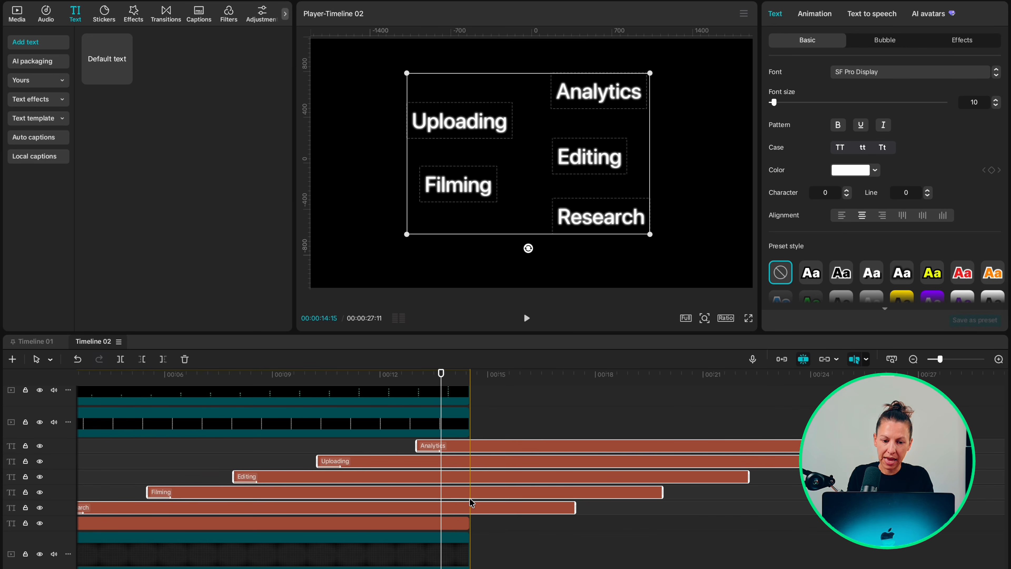
pyautogui.press('w')
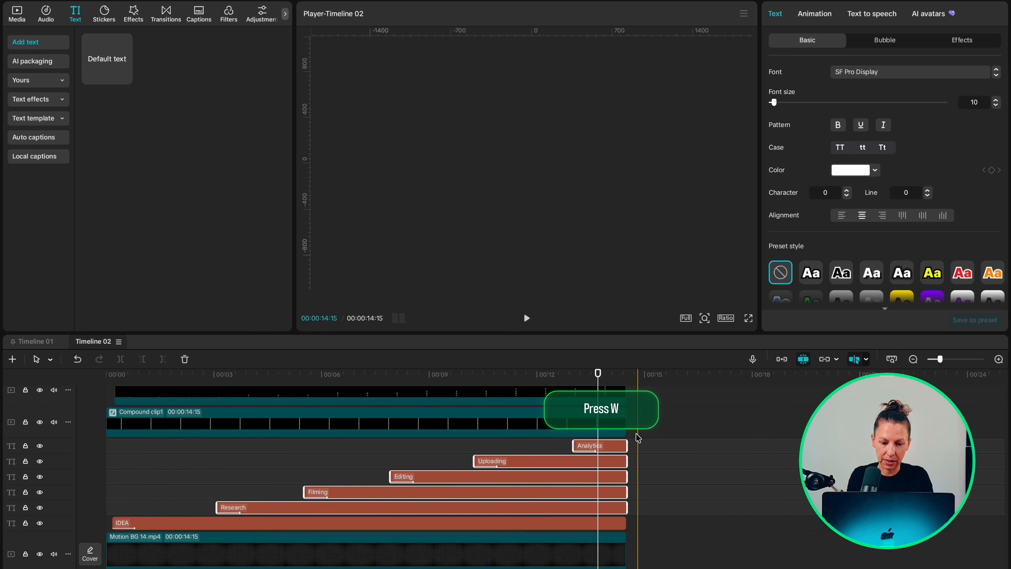
pyautogui.rightClick(598, 475)
pyautogui.click(621, 474)
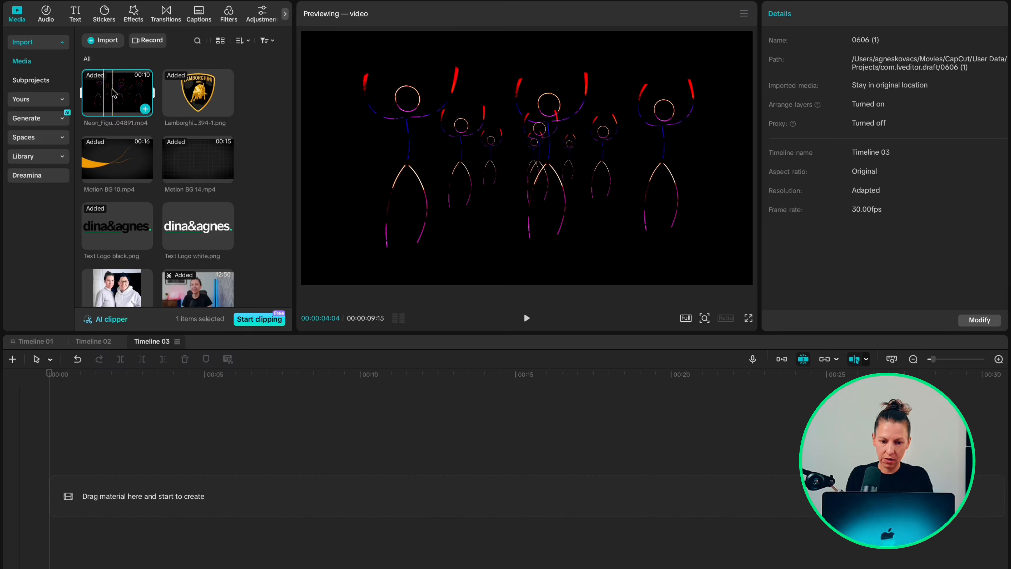
# Add the neon dancing figures video to Timeline 03 and give it a Circle mask shrunk to about 588 by 591
pyautogui.click(145, 109)
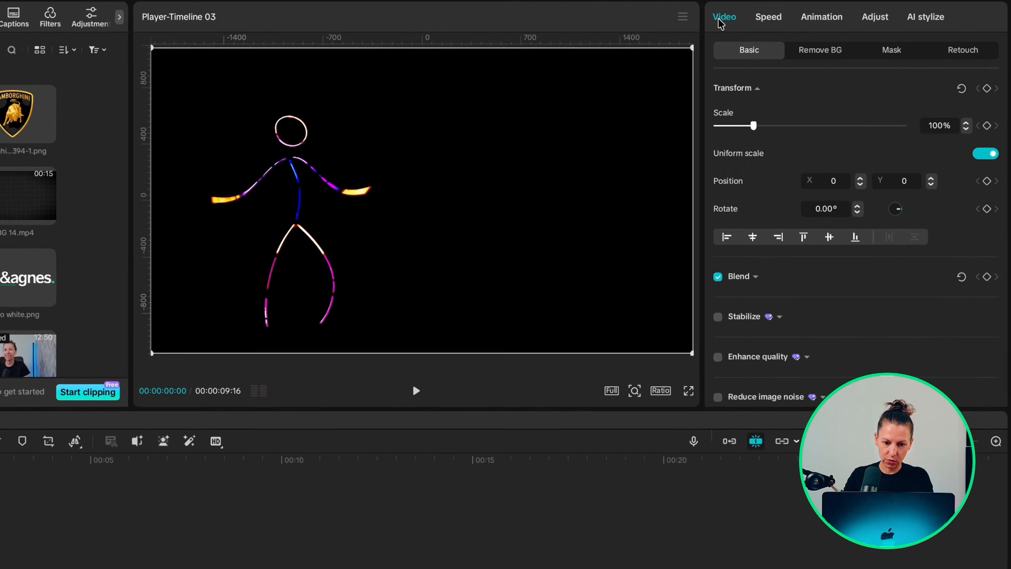
pyautogui.click(908, 42)
pyautogui.click(735, 124)
pyautogui.click(841, 174)
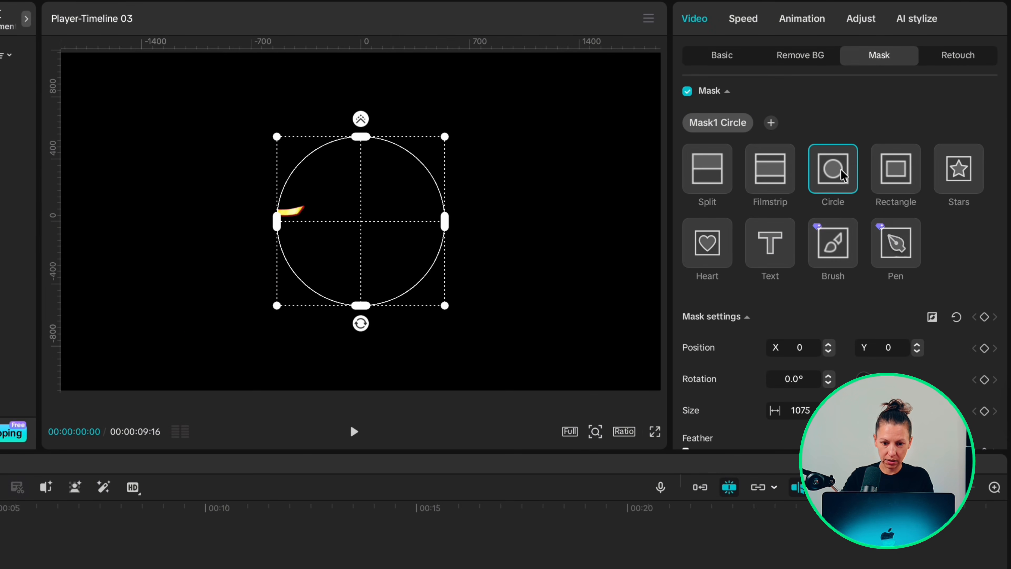
pyautogui.moveTo(445, 306); pyautogui.dragTo(408, 266)
pyautogui.scroll(-3, 963, 323)
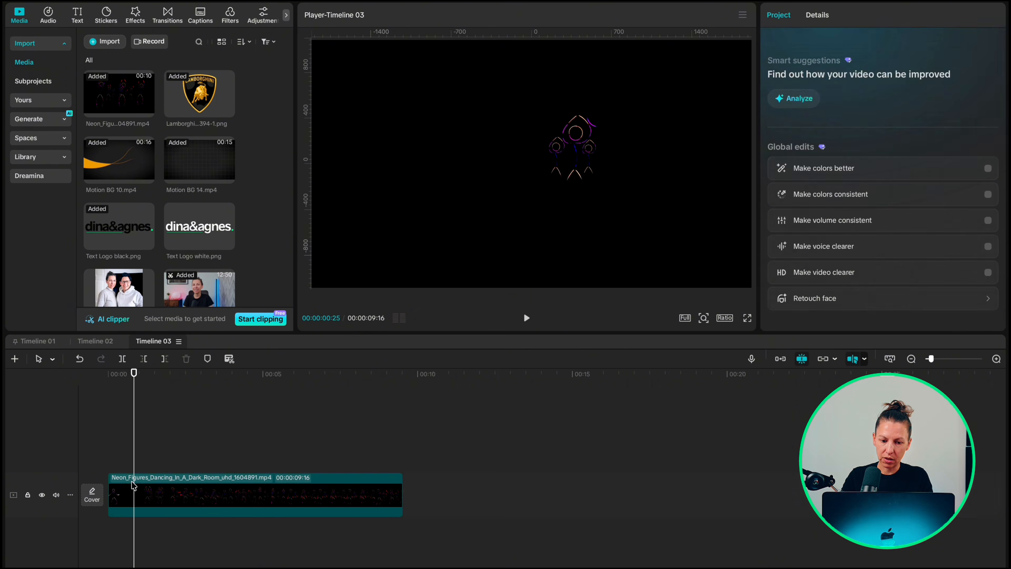
# Keyframe the circle mask's position so it jumps around the frame at short intervals up to about 00:00:04:15
pyautogui.click(274, 122)
pyautogui.moveTo(468, 90); pyautogui.dragTo(514, 120)
pyautogui.click(157, 374)
pyautogui.moveTo(504, 144); pyautogui.dragTo(404, 118)
pyautogui.click(178, 375)
pyautogui.click(190, 375)
pyautogui.click(222, 374)
pyautogui.moveTo(407, 104); pyautogui.dragTo(582, 154)
pyautogui.click(235, 375)
pyautogui.click(247, 374)
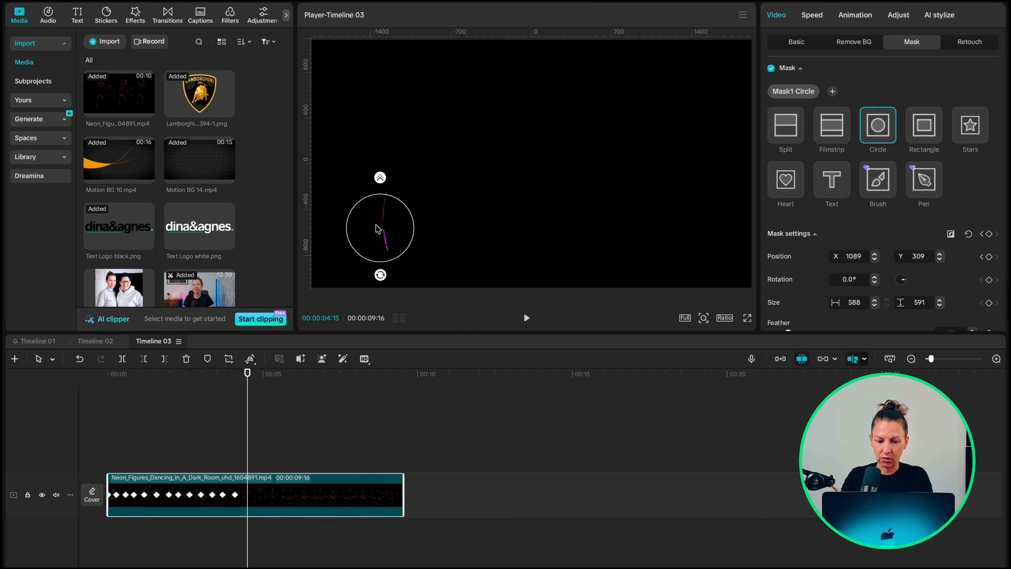
# Continue keyframing the circle mask to new spots across the frame at short intervals from 00:00:04:15 to 00:00:07:05
pyautogui.moveTo(377, 228); pyautogui.dragTo(400, 114)
pyautogui.click(259, 375)
pyautogui.moveTo(496, 136); pyautogui.dragTo(547, 143)
pyautogui.press('Right')
pyautogui.press('Right')
pyautogui.press('Right')
pyautogui.press('Right')
pyautogui.press('Right')
pyautogui.press('Right')
pyautogui.press('Right')
pyautogui.press('Right')
pyautogui.press('Right')
pyautogui.press('Right')
pyautogui.press('Right')
pyautogui.moveTo(546, 144); pyautogui.dragTo(678, 169)
pyautogui.press('Right')
pyautogui.press('Right')
pyautogui.press('Right')
pyautogui.press('Right')
pyautogui.press('Right')
pyautogui.press('Right')
pyautogui.press('Right')
pyautogui.press('Right')
pyautogui.press('Right')
pyautogui.press('Right')
pyautogui.moveTo(639, 132); pyautogui.dragTo(506, 156)
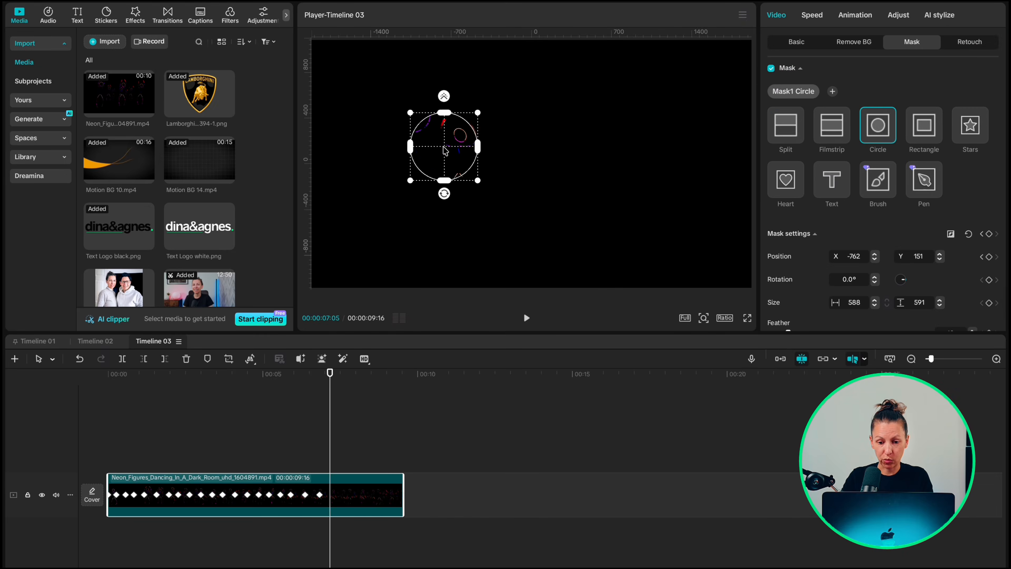
# Add further circle mask position keyframes up to 00:00:08:08, ending with the mask near X 1219, Y 214
pyautogui.press('Right')
pyautogui.press('Right')
pyautogui.press('Right')
pyautogui.press('Right')
pyautogui.press('Right')
pyautogui.press('Right')
pyautogui.press('Right')
pyautogui.press('Right')
pyautogui.press('Right')
pyautogui.press('Right')
pyautogui.moveTo(418, 113); pyautogui.dragTo(570, 205)
pyautogui.press('Right')
pyautogui.press('Right')
pyautogui.press('Right')
pyautogui.press('Right')
pyautogui.press('Right')
pyautogui.press('Right')
pyautogui.press('Right')
pyautogui.press('Right')
pyautogui.press('Right')
pyautogui.press('Right')
pyautogui.press('Right')
pyautogui.press('Right')
pyautogui.moveTo(559, 201); pyautogui.dragTo(679, 137)
pyautogui.press('Right')
pyautogui.press('Right')
pyautogui.press('Right')
pyautogui.press('Right')
pyautogui.press('Right')
pyautogui.press('Right')
pyautogui.press('Right')
pyautogui.press('Right')
pyautogui.press('Right')
pyautogui.press('Right')
pyautogui.press('Right')
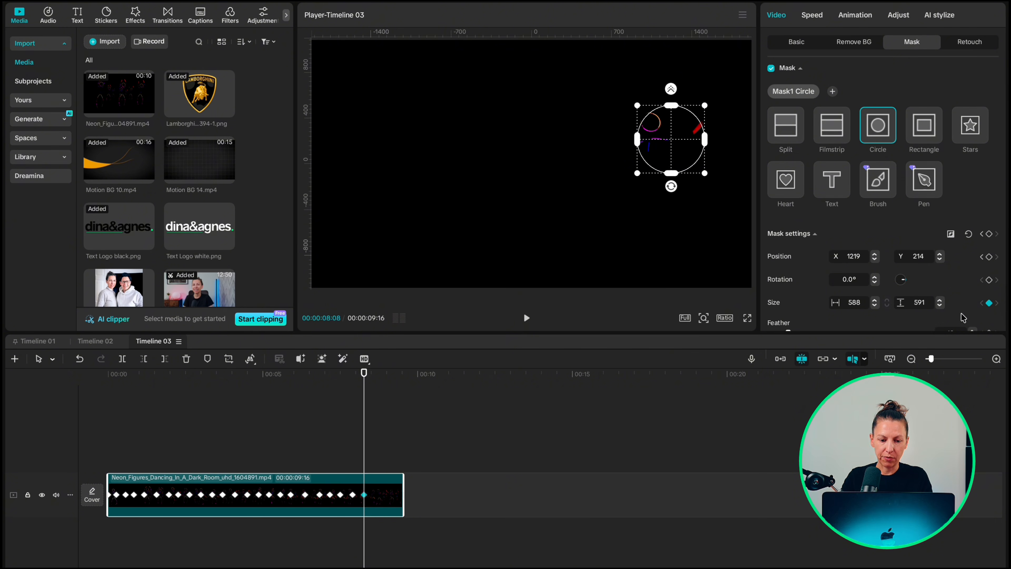
# Advance the playhead 15 frames to 00:00:08:23 and keyframe the circle mask enlarged to 7668 by 7702
pyautogui.press('Right')
pyautogui.press('Right')
pyautogui.press('Right')
pyautogui.press('Right')
pyautogui.press('Right')
pyautogui.press('Right')
pyautogui.press('Right')
pyautogui.press('Right')
pyautogui.press('Right')
pyautogui.press('Right')
pyautogui.press('Right')
pyautogui.press('Right')
pyautogui.press('Right')
pyautogui.press('Right')
pyautogui.press('Right')
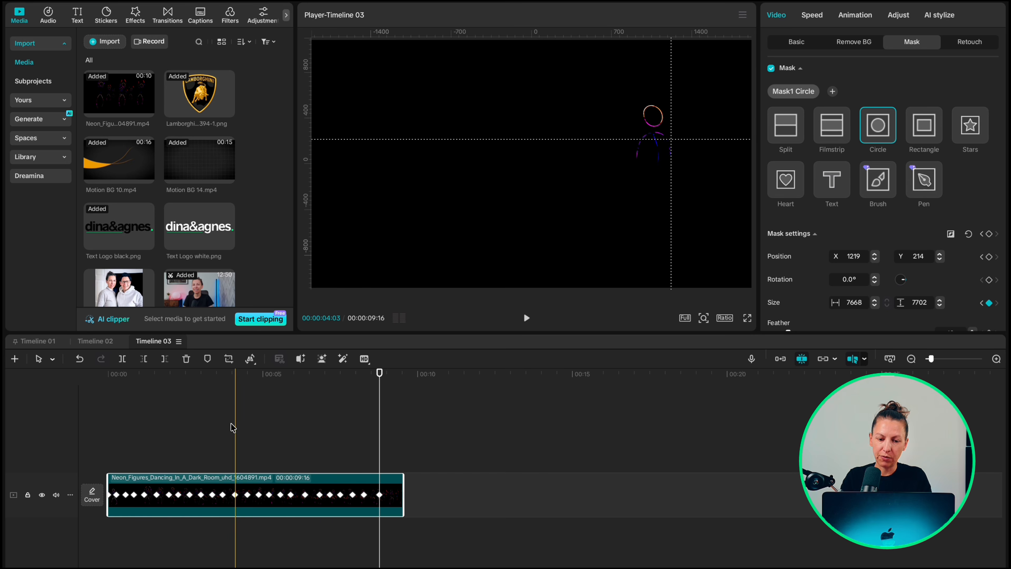
# Show the neon clip's variable speed animation and apply the Cubic Out preset curve to all Position X mask keyframes
pyautogui.rightClick(233, 493)
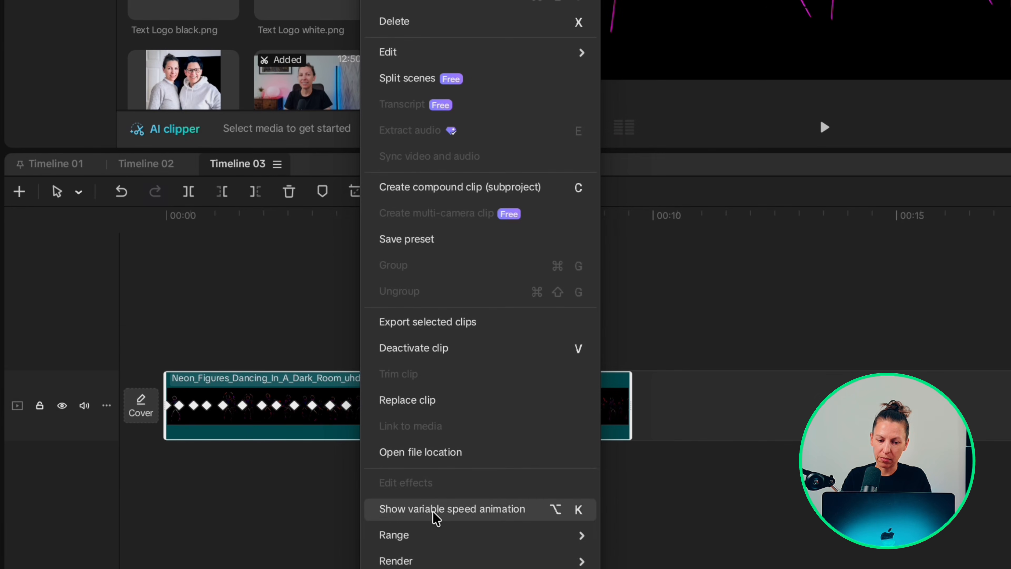
pyautogui.click(433, 512)
pyautogui.moveTo(589, 409); pyautogui.dragTo(161, 327)
pyautogui.click(518, 301)
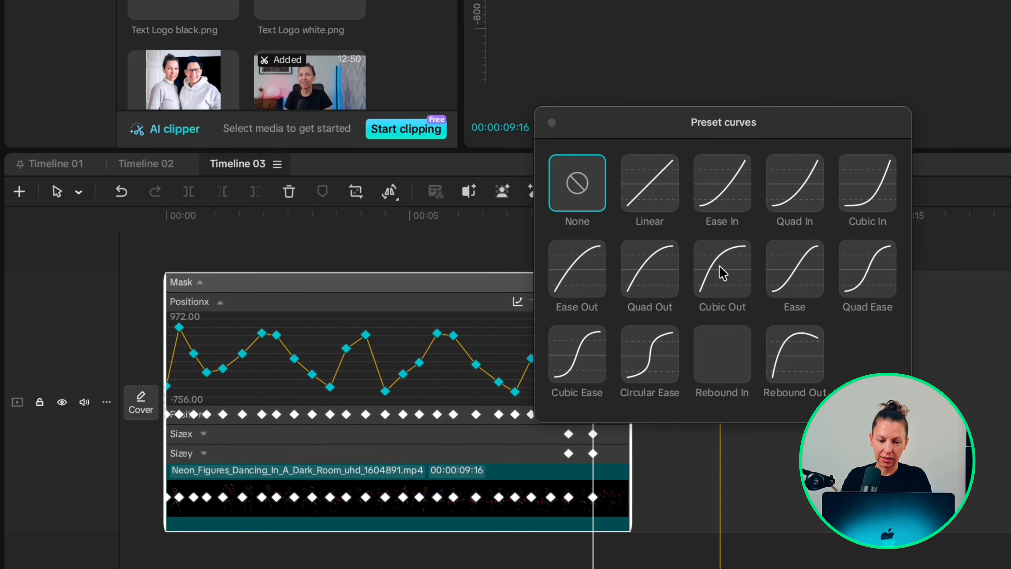
pyautogui.click(720, 266)
# Apply the Cubic Out preset curve to all Position Y mask keyframes and hide the variable speed animation
pyautogui.moveTo(606, 467); pyautogui.dragTo(203, 396)
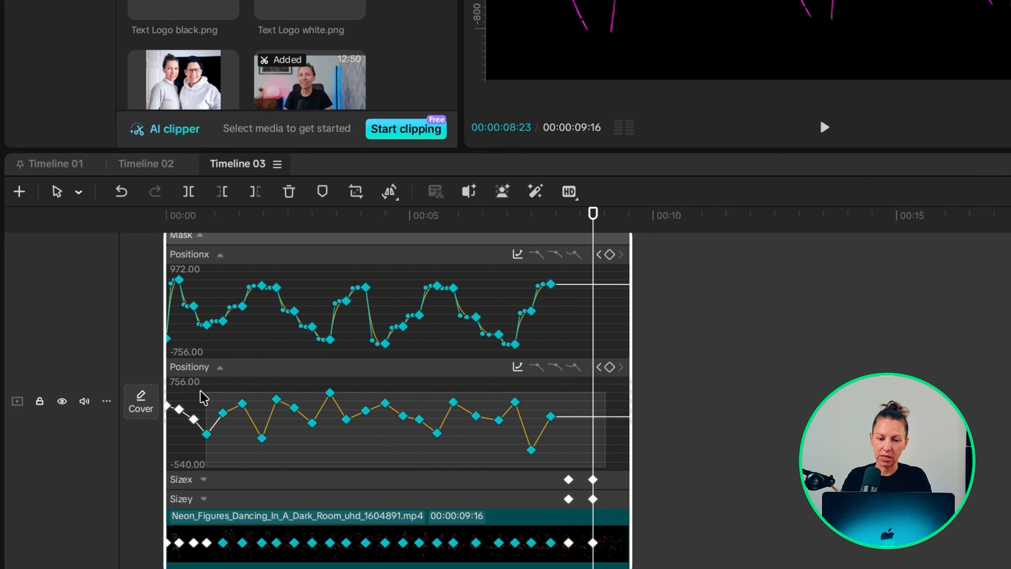
pyautogui.click(518, 366)
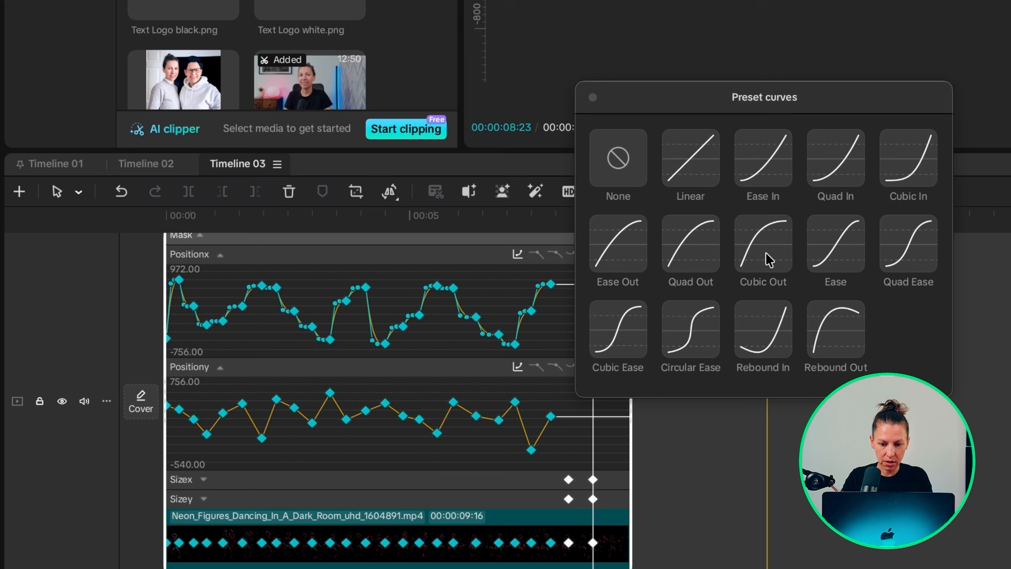
pyautogui.click(766, 257)
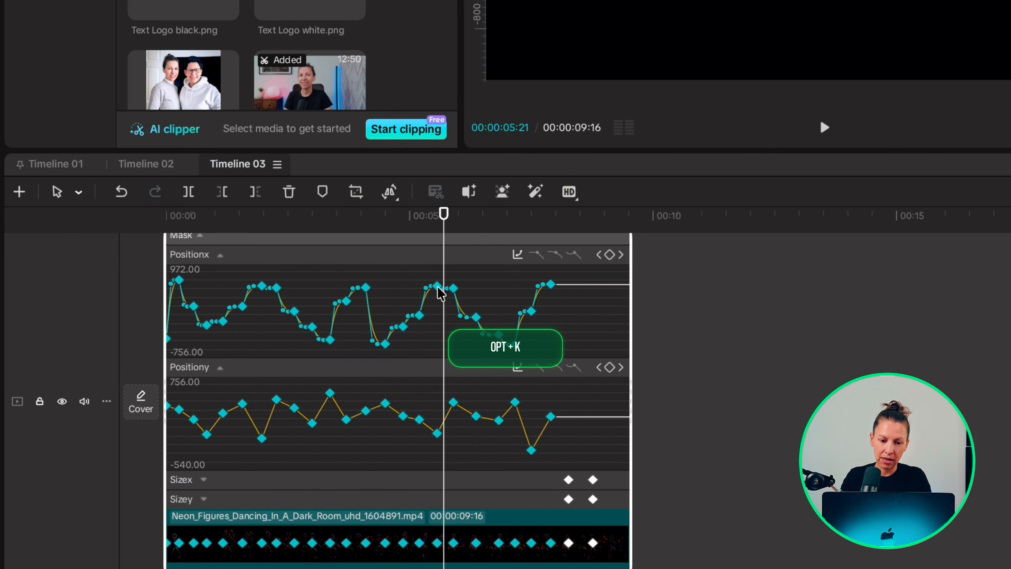
pyautogui.hotkey('alt', 'k')
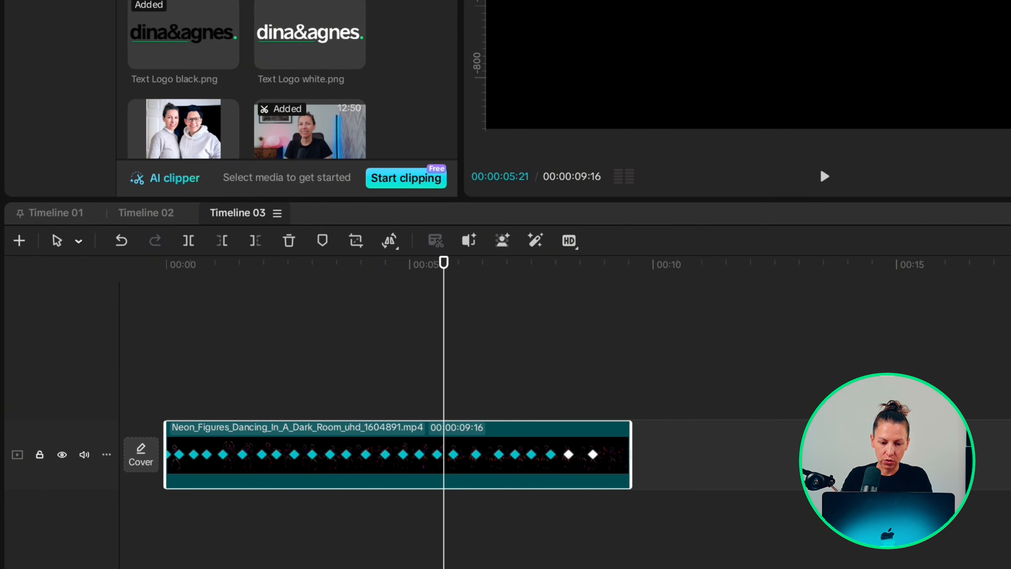
# Add the Glow 2 effect above the neon figures video and extend it to the clip's full length
pyautogui.click(203, 1)
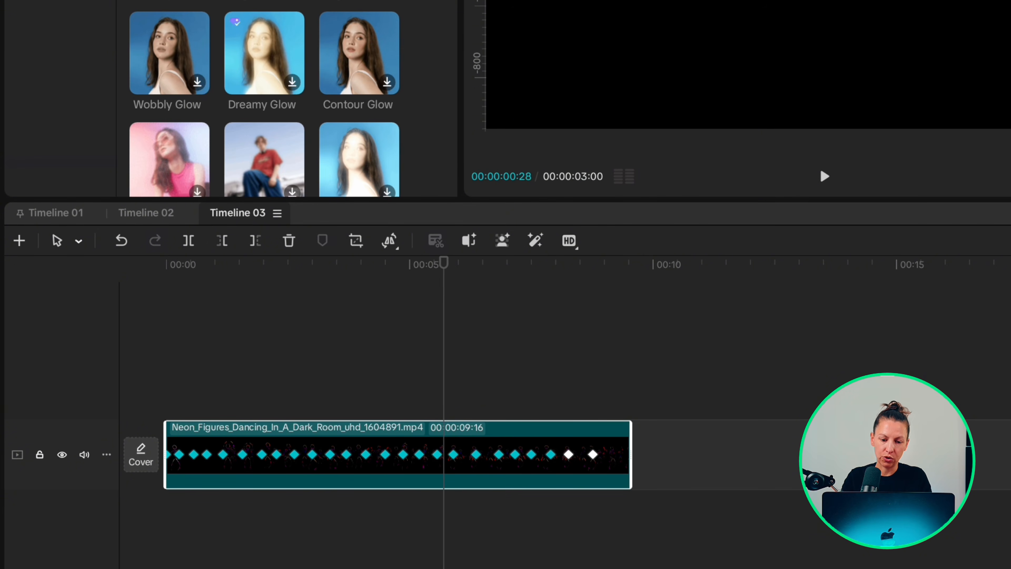
pyautogui.moveTo(170, 52); pyautogui.dragTo(199, 405)
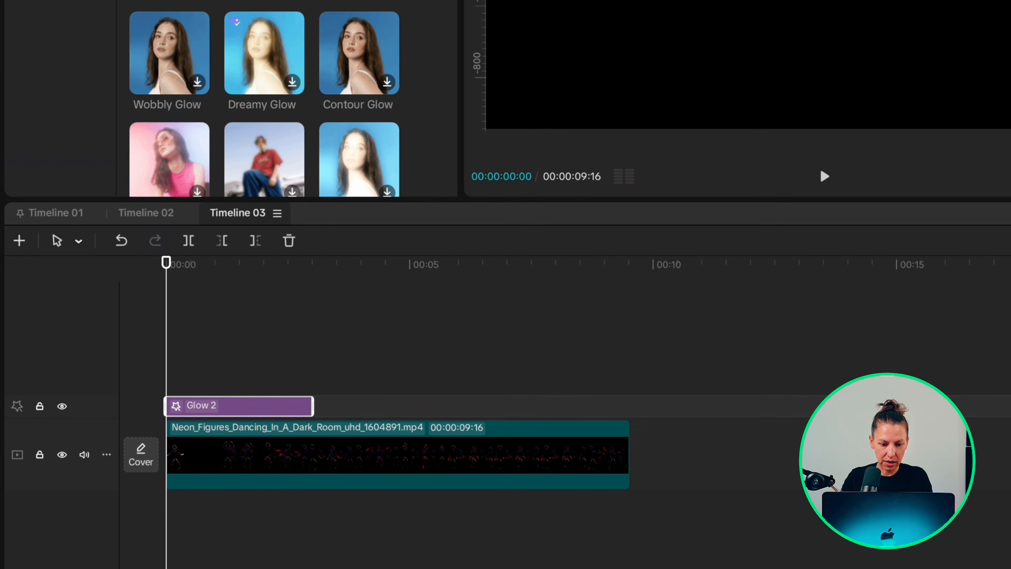
pyautogui.moveTo(311, 406); pyautogui.dragTo(625, 443)
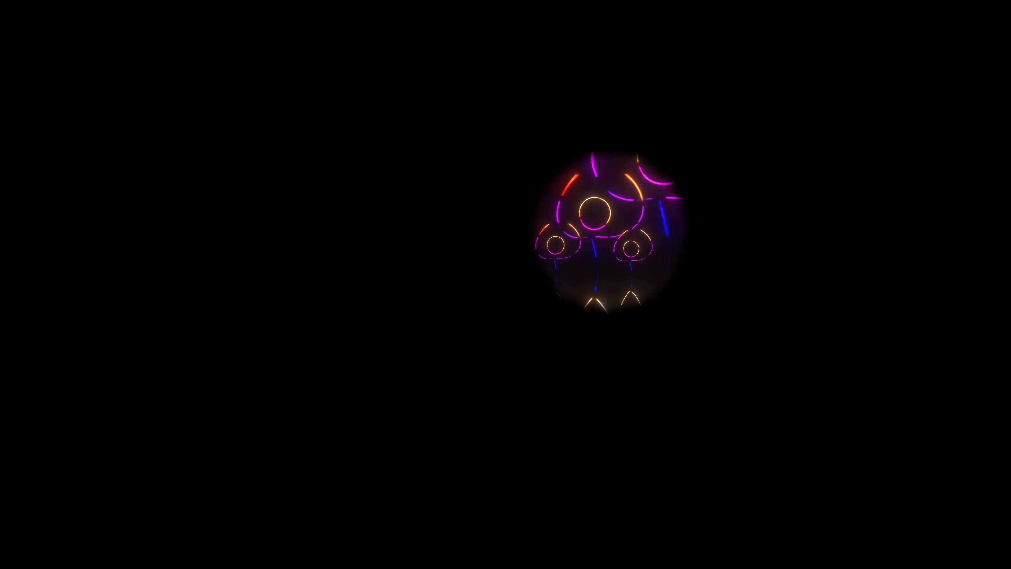
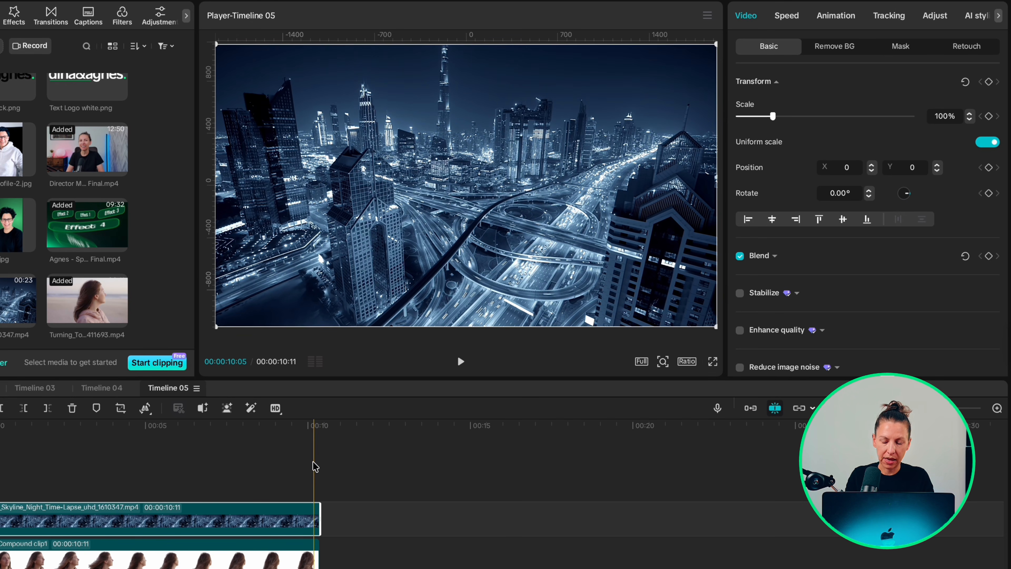
# Set the blend mode of the night skyline clip in Timeline 05 to Screen
pyautogui.scroll(-3, 772, 179)
pyautogui.click(770, 170)
pyautogui.click(908, 196)
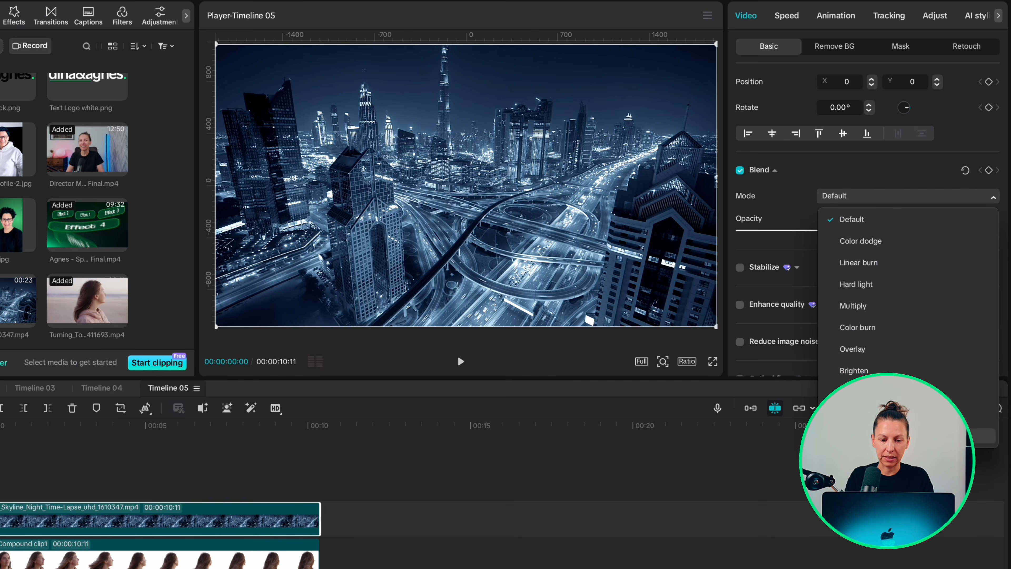
pyautogui.click(887, 436)
# Scale the skyline clip to 127%, rotate it to -90° and reposition it over the woman's silhouette
pyautogui.scroll(3, 896, 199)
pyautogui.click(969, 114)
pyautogui.click(869, 196)
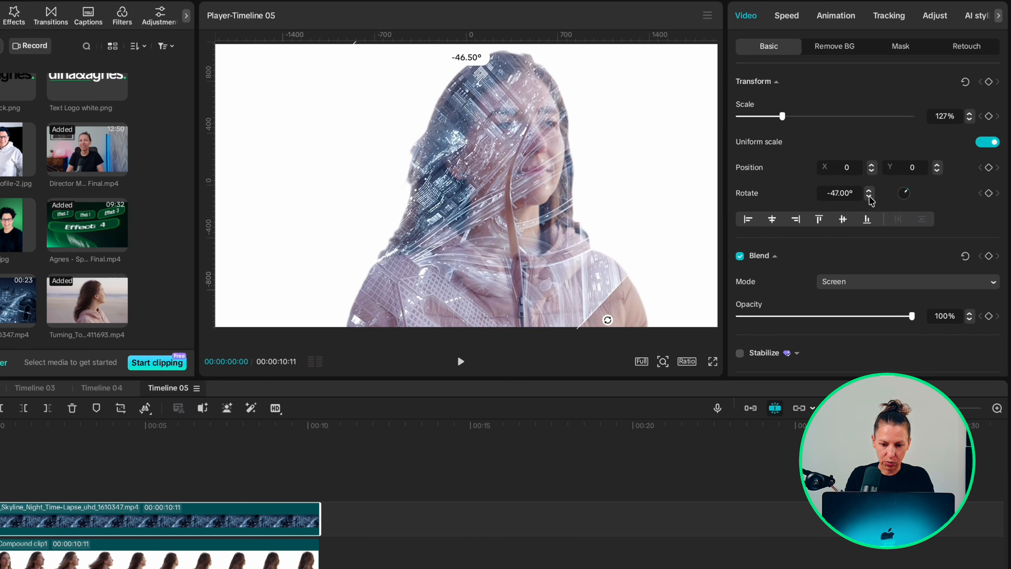
pyautogui.moveTo(530, 201); pyautogui.dragTo(513, 182)
pyautogui.click(837, 165)
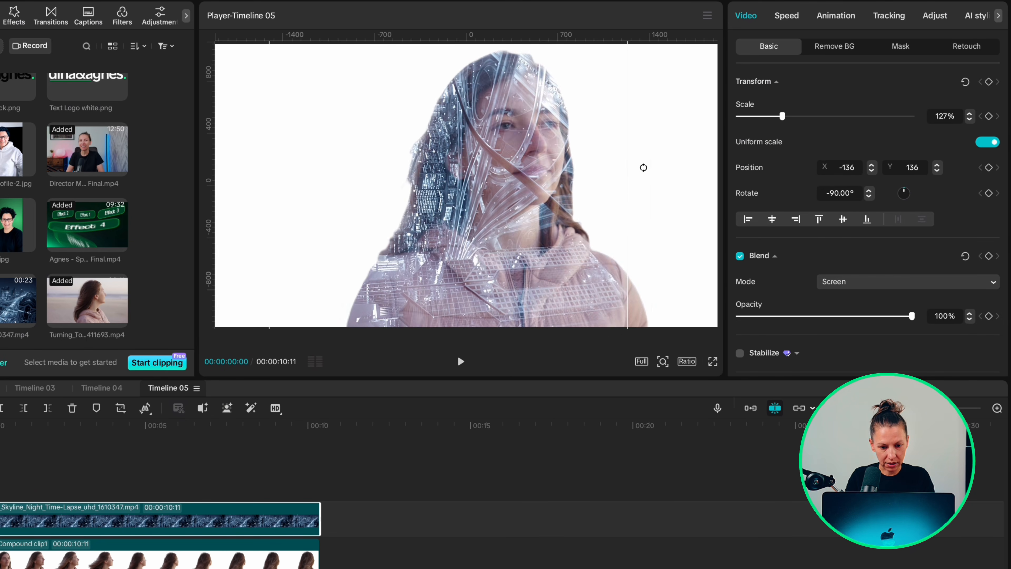
pyautogui.moveTo(571, 238); pyautogui.dragTo(588, 237)
# Adjust the skyline clip's colour with saturation at -50 and whites at 15
pyautogui.click(935, 15)
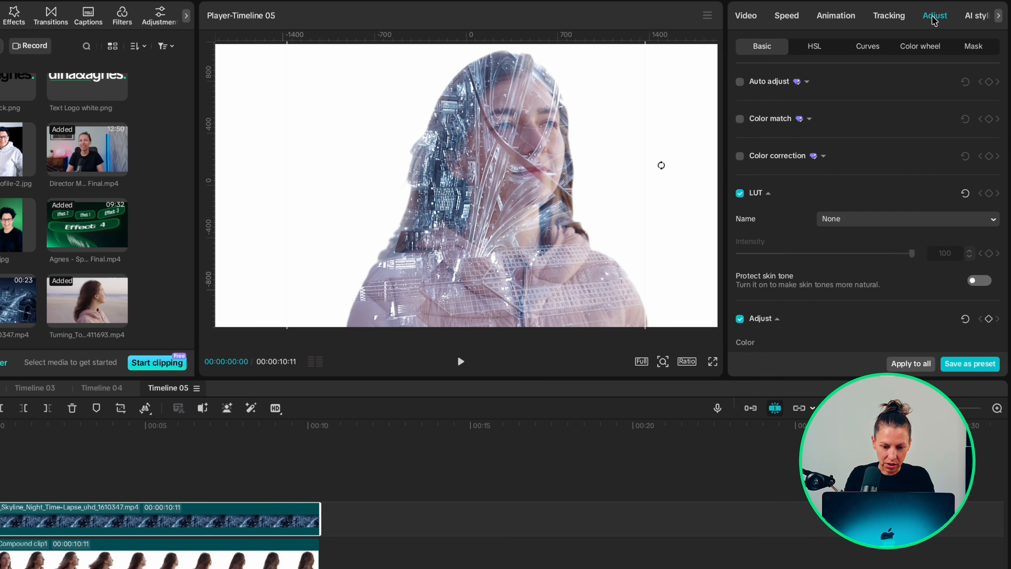
pyautogui.scroll(-5, 826, 186)
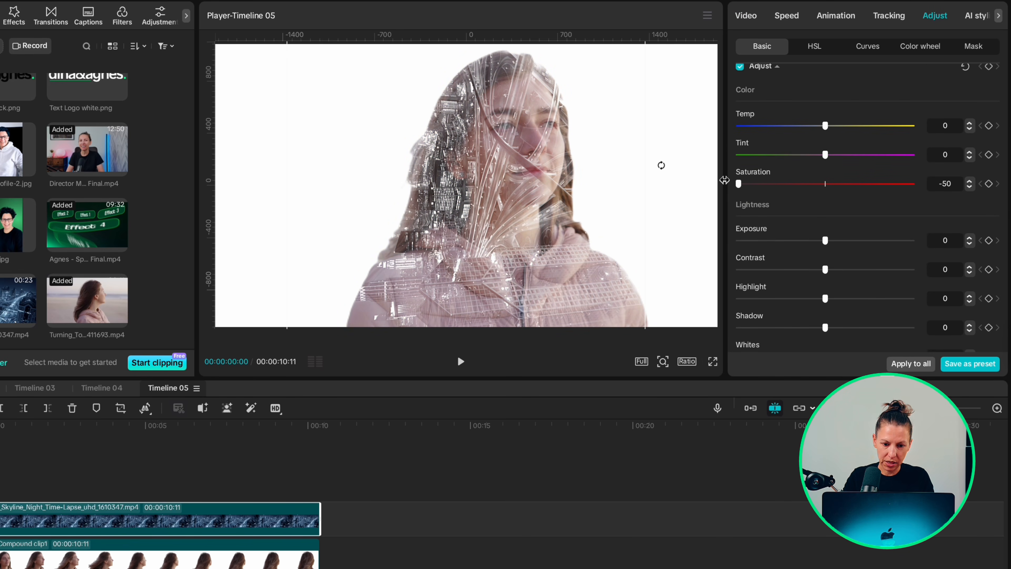
pyautogui.scroll(-5, 915, 179)
pyautogui.click(970, 176)
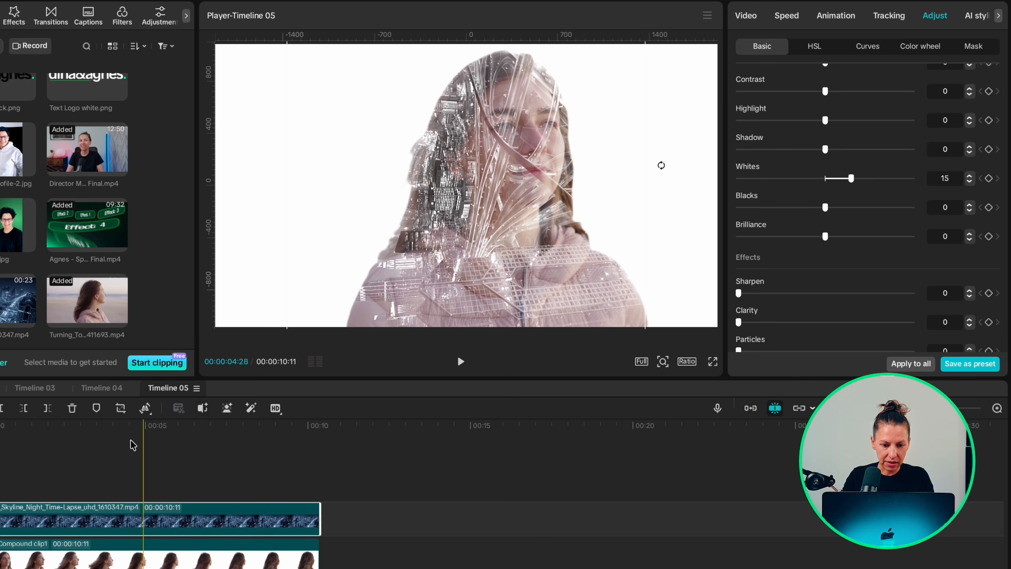
# Adjust the woman's compound clip with saturation at -10 and shadow at 6
pyautogui.click(73, 562)
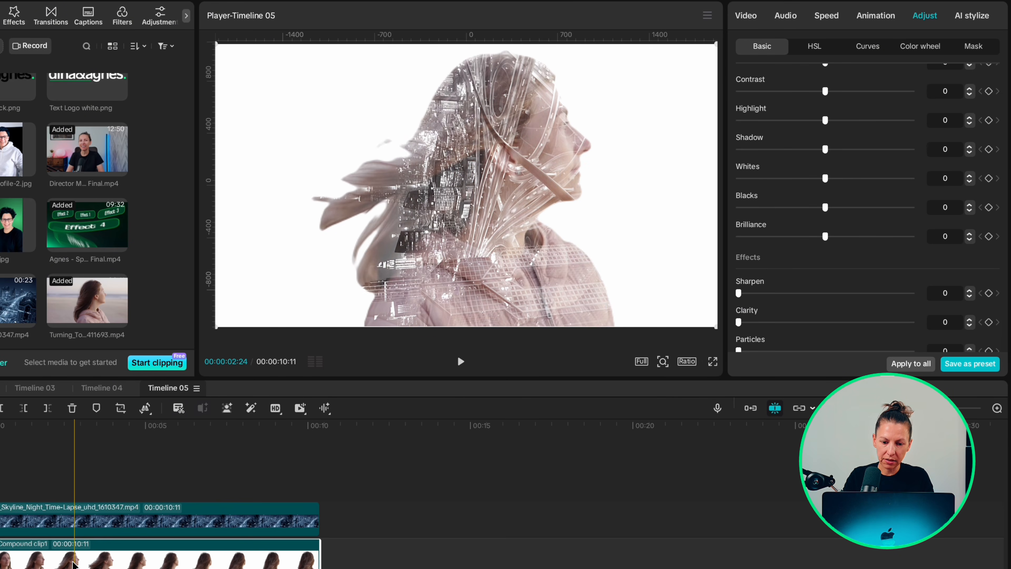
pyautogui.click(968, 177)
pyautogui.click(968, 178)
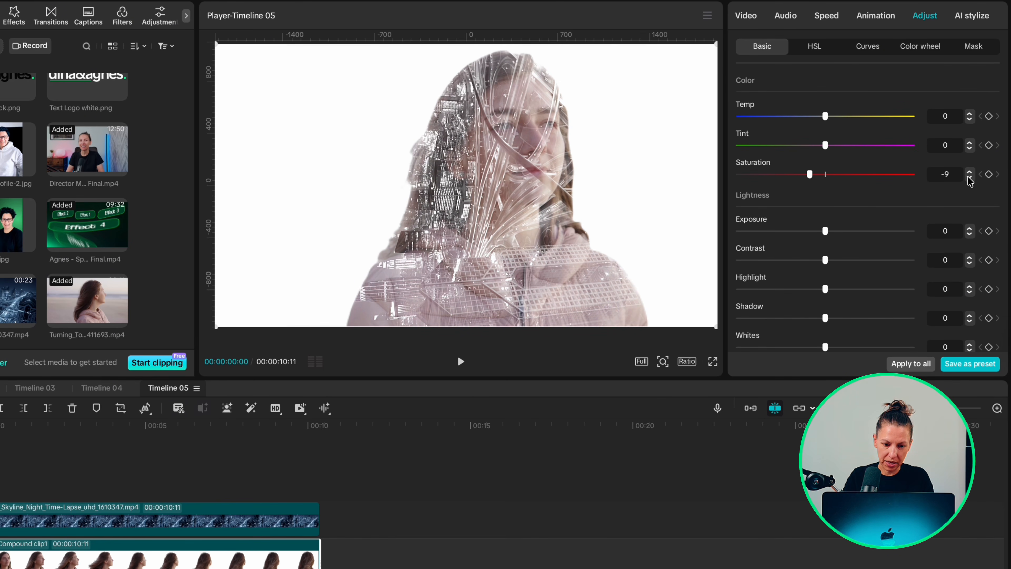
pyautogui.scroll(-3, 971, 199)
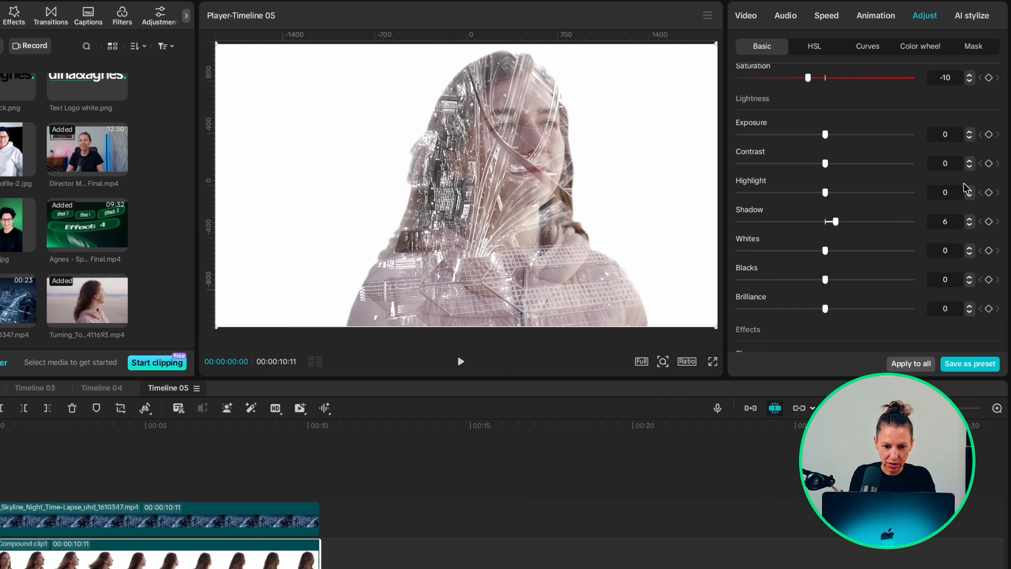
pyautogui.click(870, 48)
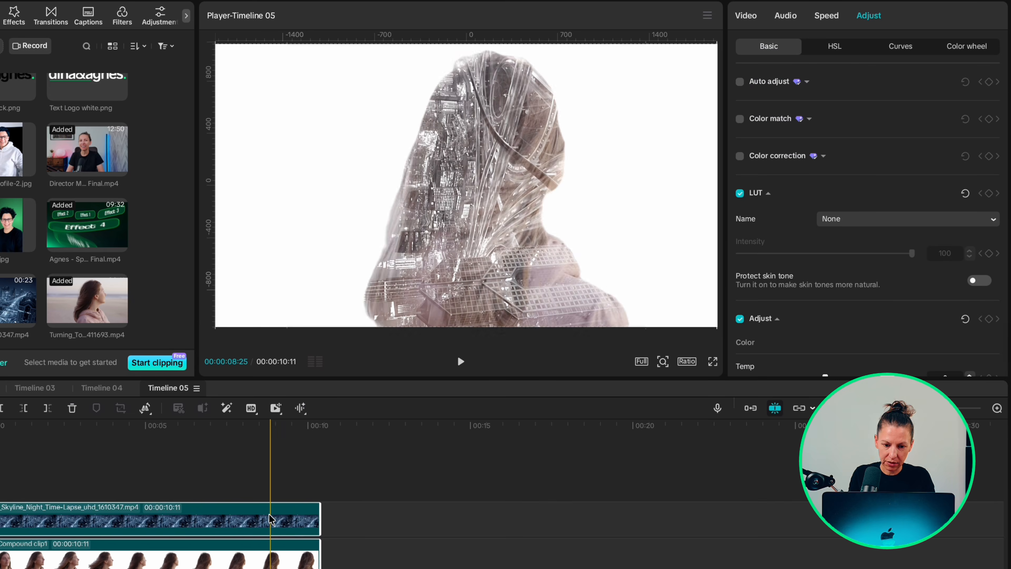
# Combine the skyline and woman clips into a compound clip and cover its full length with a Vignette effect at reduced texture
pyautogui.rightClick(270, 522)
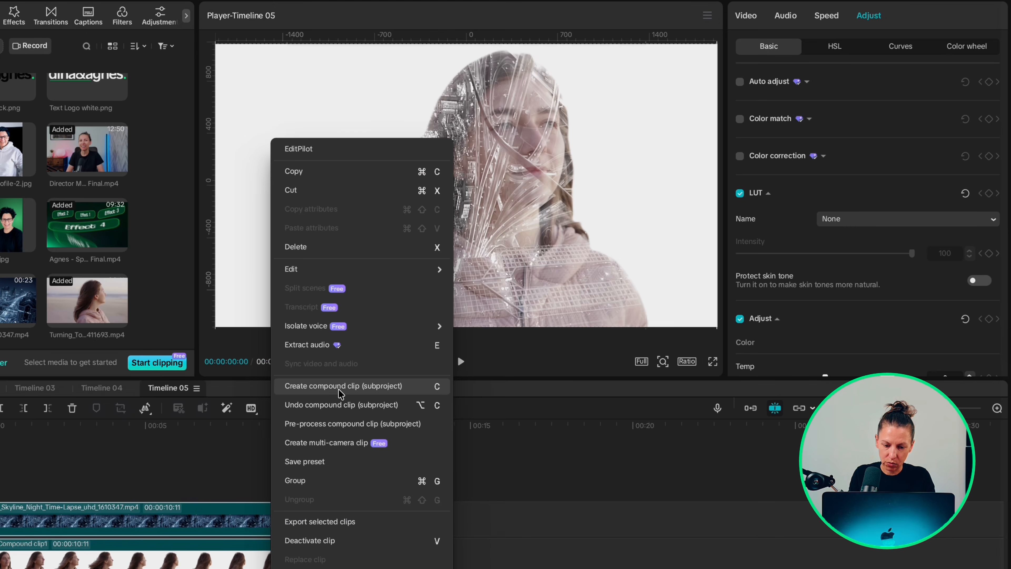
pyautogui.click(339, 386)
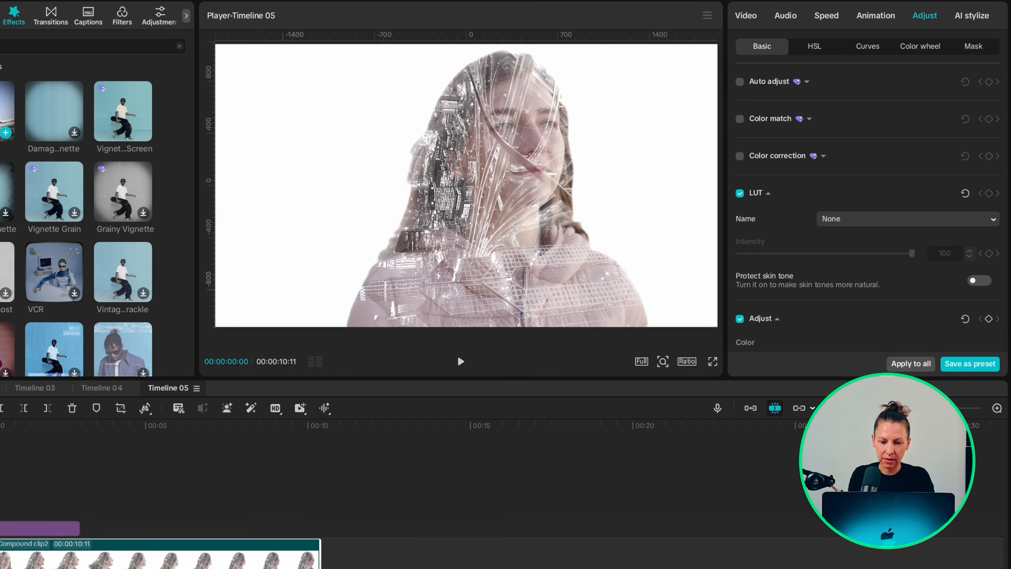
pyautogui.moveTo(80, 528); pyautogui.dragTo(216, 528)
pyautogui.moveTo(216, 528); pyautogui.dragTo(320, 528)
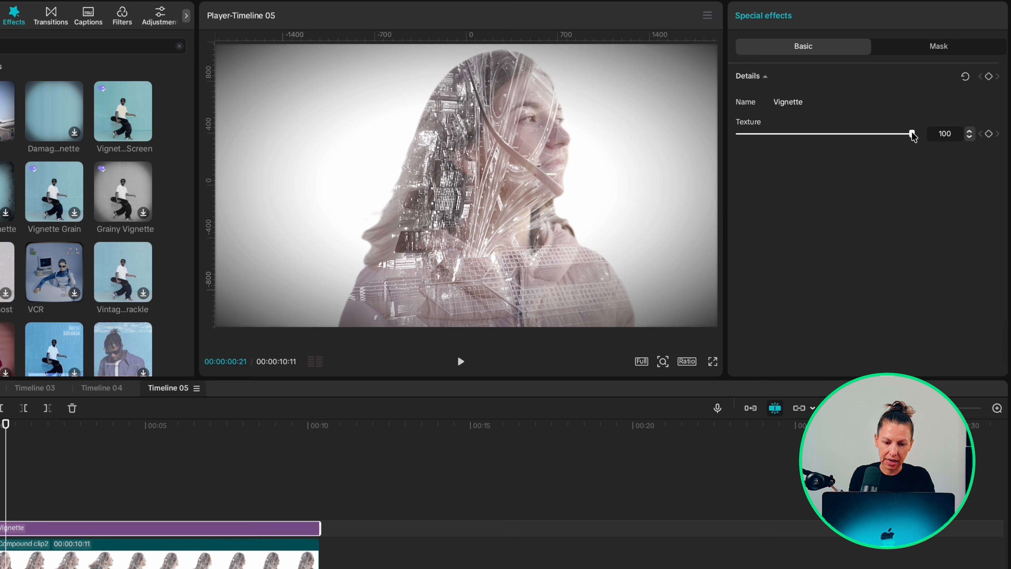
pyautogui.moveTo(912, 134); pyautogui.dragTo(856, 135)
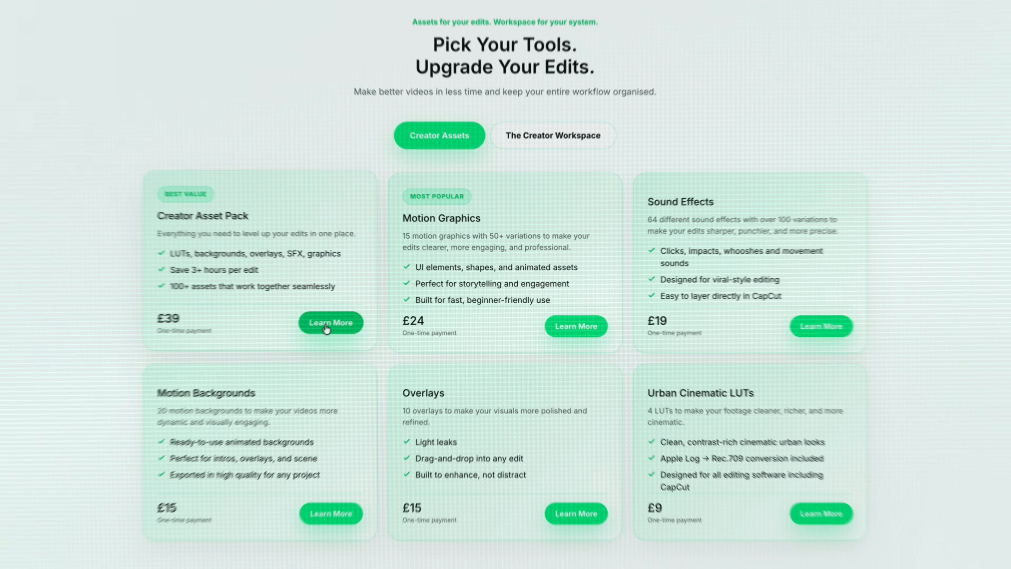
pyautogui.click(350, 319)
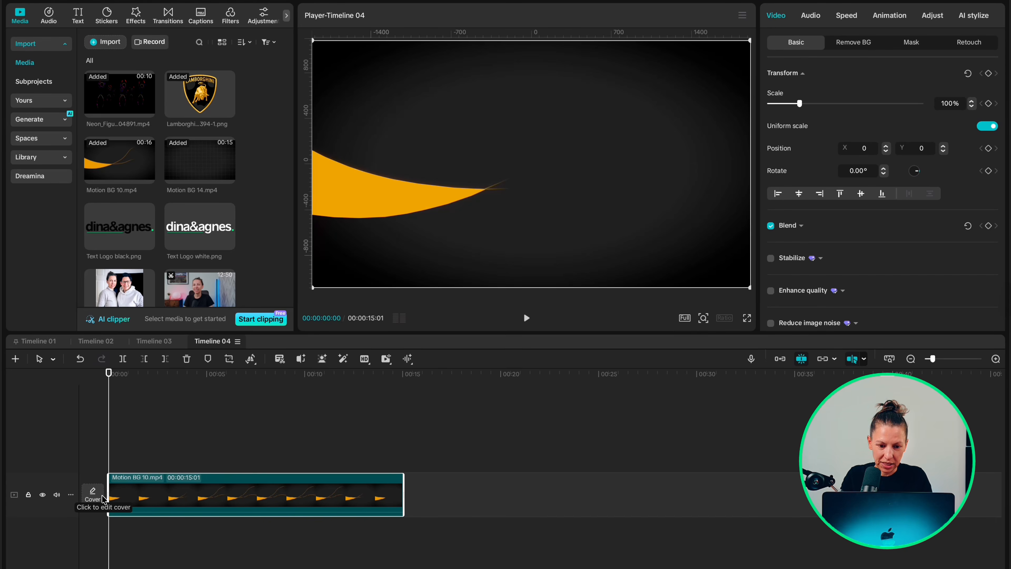
# Place the Lamborghini logo above Motion BG 10 in Timeline 04, extend it to the background's full length and scale it to 85%
pyautogui.moveTo(200, 94); pyautogui.dragTo(104, 466)
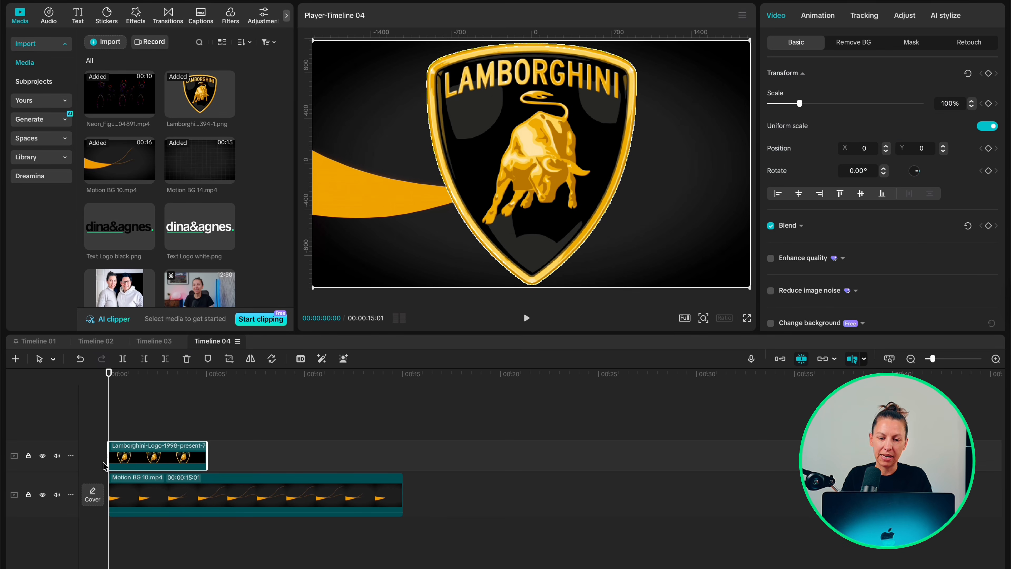
pyautogui.moveTo(207, 458); pyautogui.dragTo(403, 460)
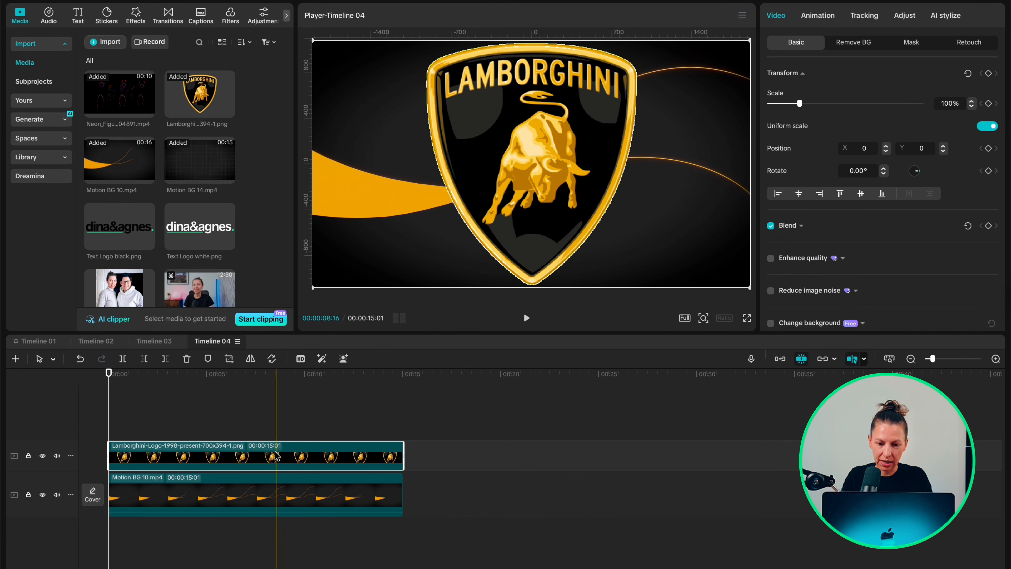
pyautogui.moveTo(735, 270); pyautogui.dragTo(719, 266)
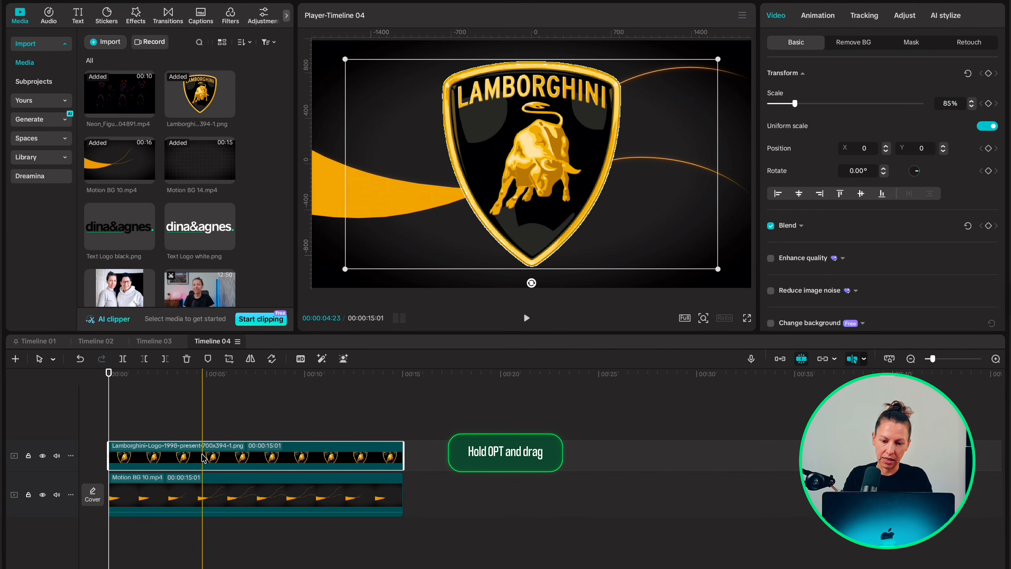
# Duplicate the logo clip onto the track above and steepen the copy's Luma curve to turn its gold areas white
pyautogui.moveTo(202, 457); pyautogui.dragTo(200, 432)
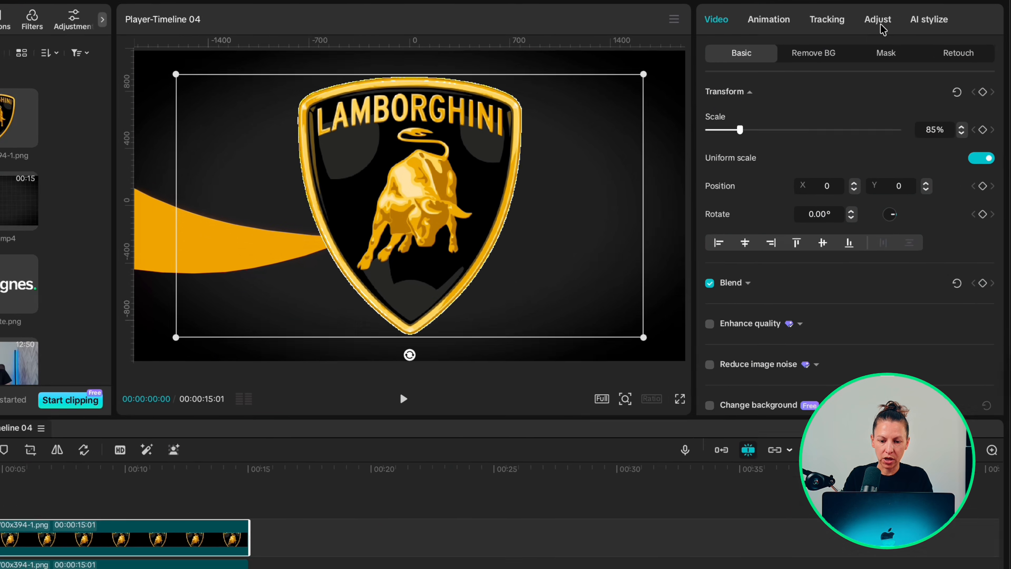
pyautogui.click(905, 16)
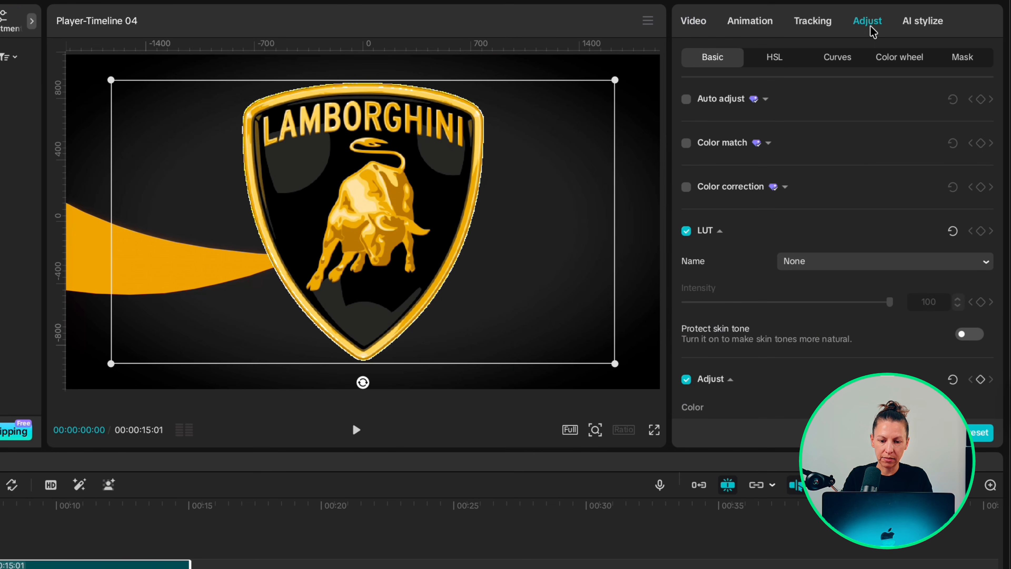
pyautogui.click(839, 60)
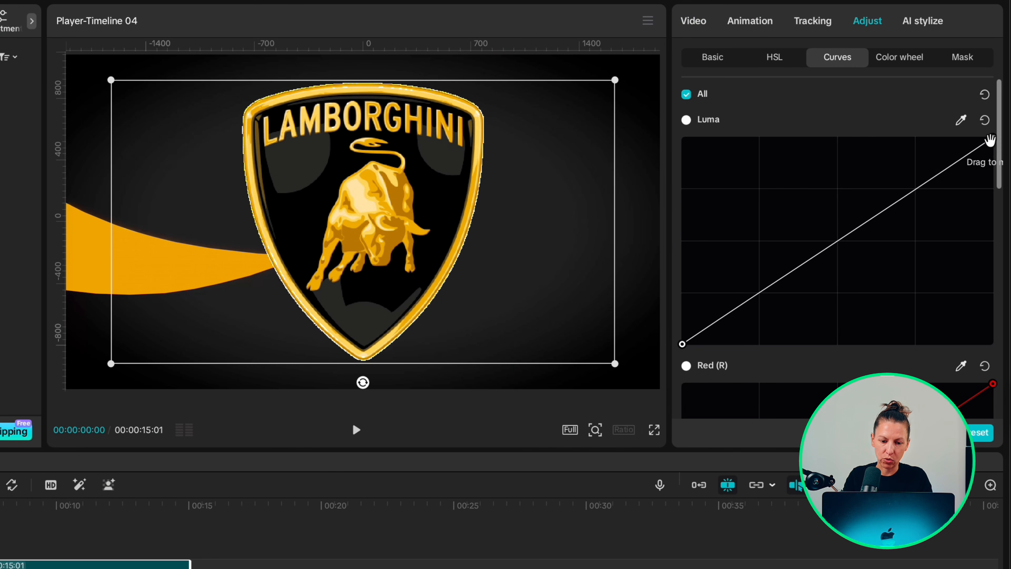
pyautogui.moveTo(992, 138); pyautogui.dragTo(722, 138)
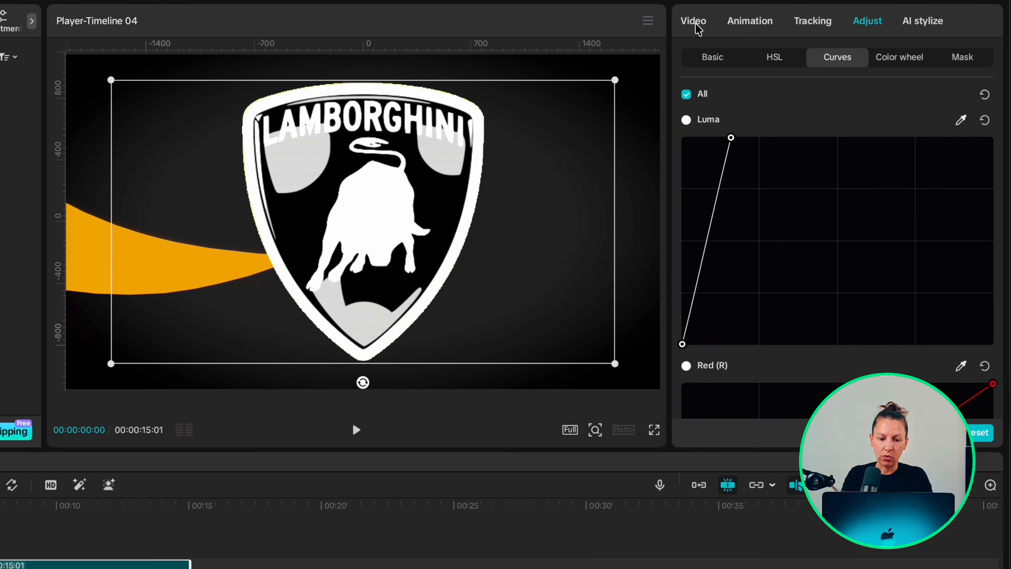
# Add a Filmstrip mask to the upper logo copy and rotate it to -45°
pyautogui.click(695, 23)
pyautogui.click(877, 60)
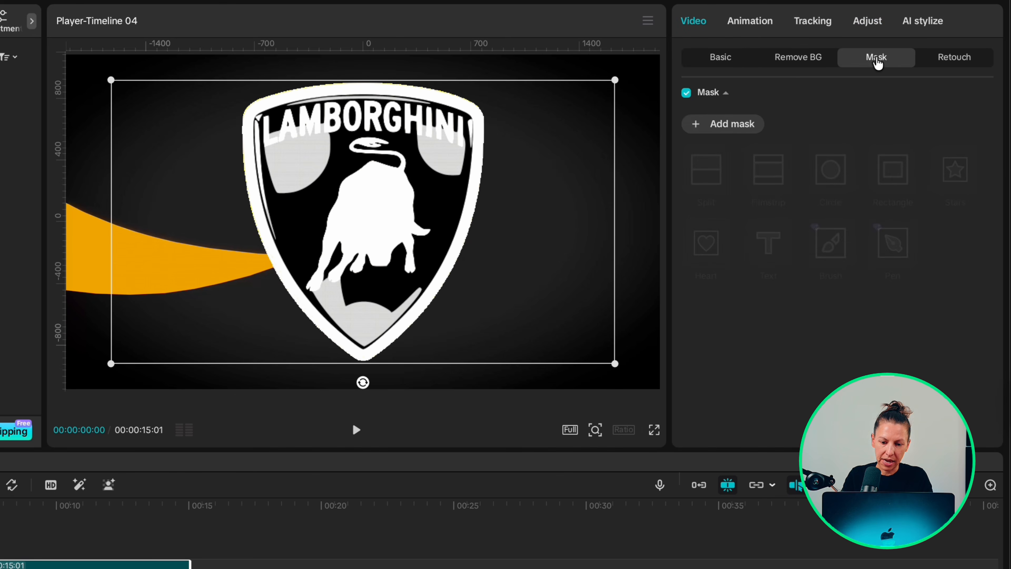
pyautogui.click(720, 126)
pyautogui.click(777, 175)
pyautogui.moveTo(362, 308); pyautogui.dragTo(407, 271)
# Set the Filmstrip mask's size to 40 and feather to 30, and keyframe all its mask settings at the clip's start
pyautogui.click(784, 406)
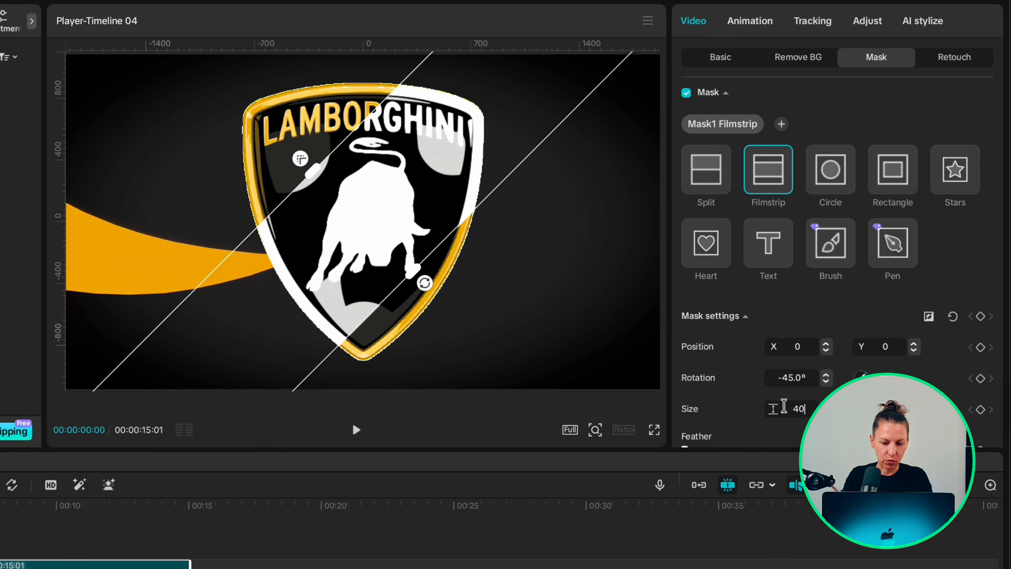
pyautogui.press('Return')
pyautogui.scroll(-2, 960, 412)
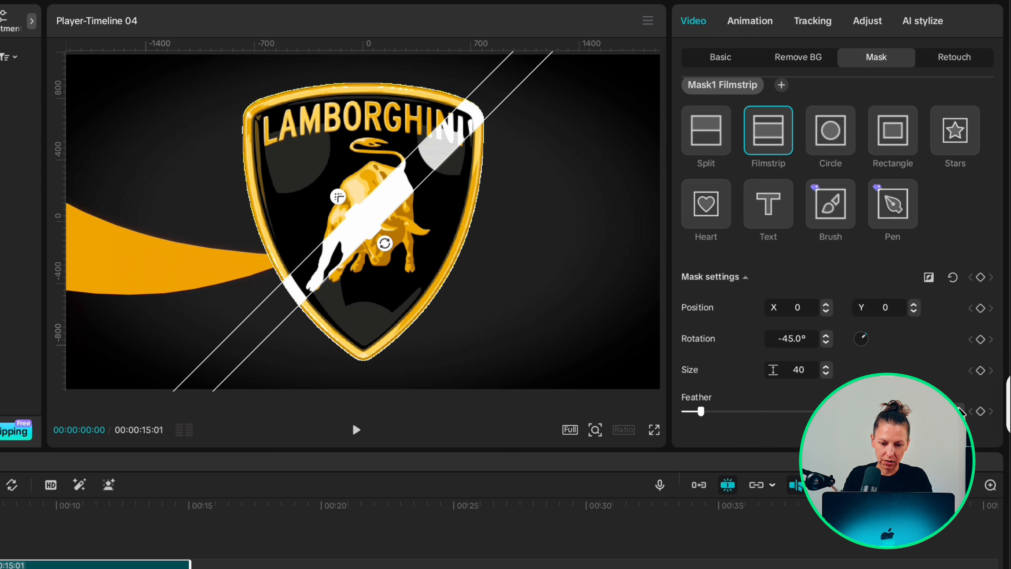
pyautogui.moveTo(959, 409); pyautogui.dragTo(959, 409)
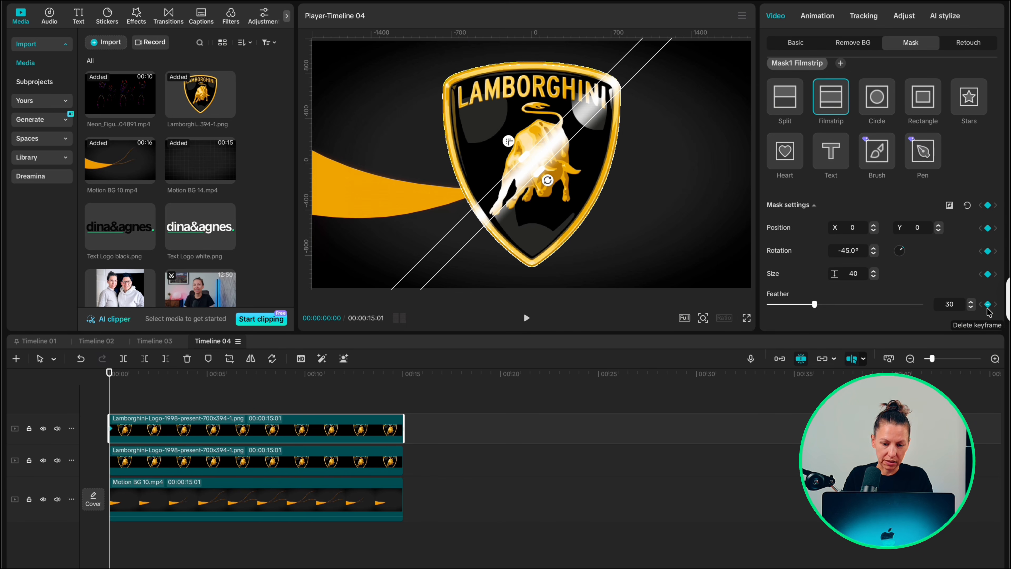
# Animate the mask from about X -188, Y 177 at the start to past the shield's lower-right edge at 2 seconds, and play the sweep
pyautogui.moveTo(515, 178); pyautogui.dragTo(416, 83)
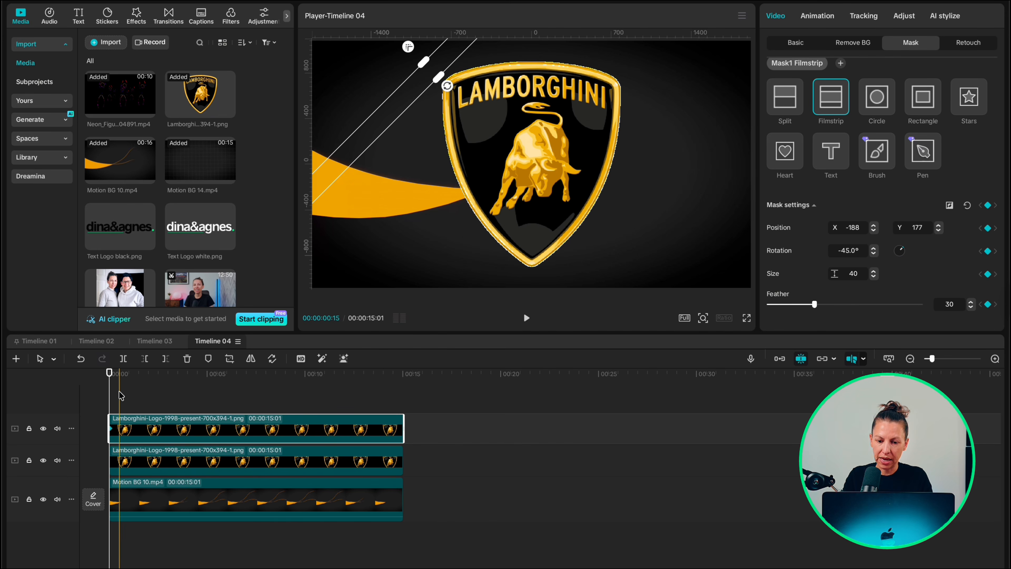
pyautogui.click(149, 392)
pyautogui.moveTo(422, 77); pyautogui.dragTo(601, 258)
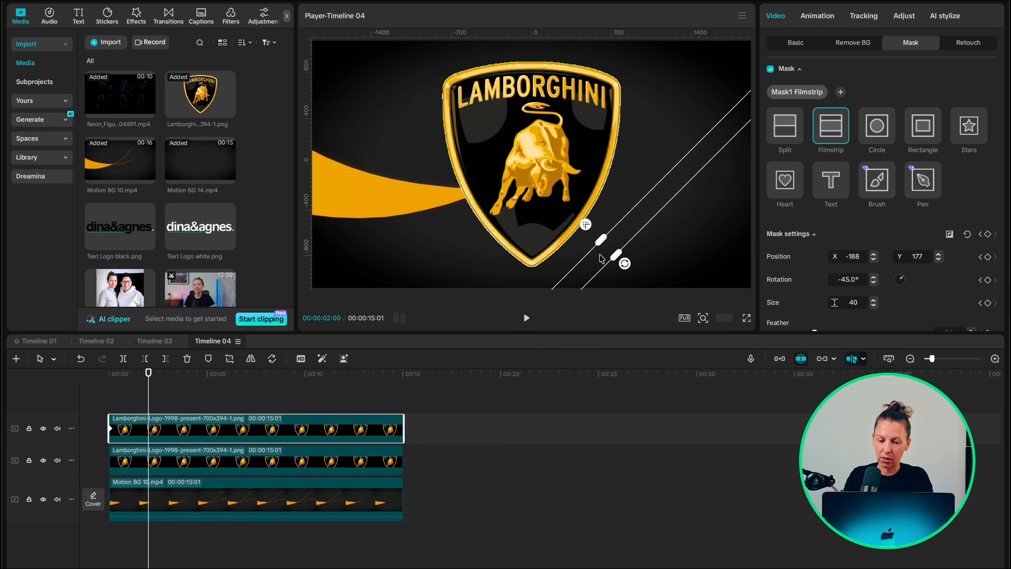
pyautogui.click(110, 397)
pyautogui.press('space')
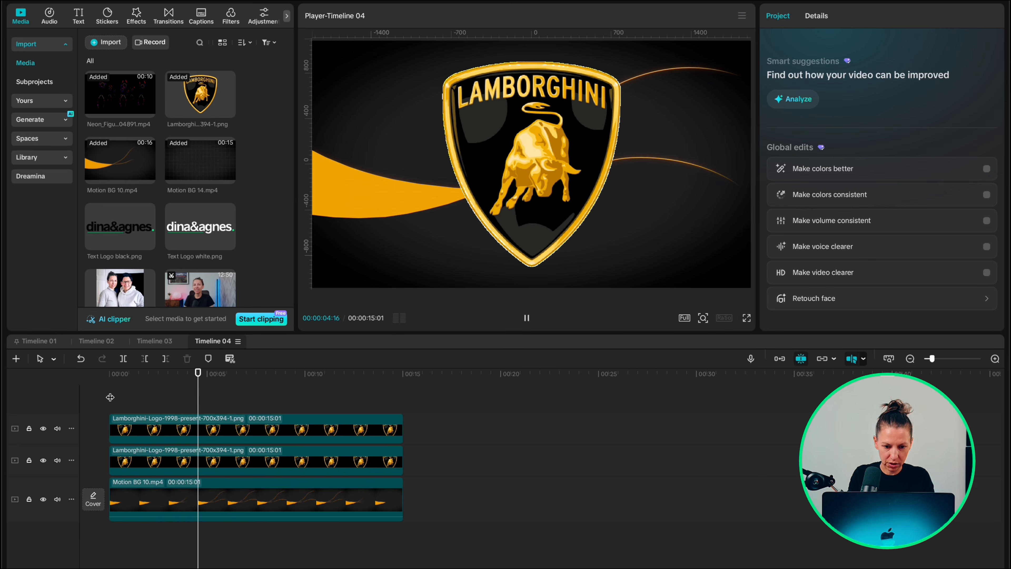
# Show the upper logo clip's variable speed animation and curve the mask's Position X into its 2-second keyframe so the motion accelerates
pyautogui.rightClick(215, 429)
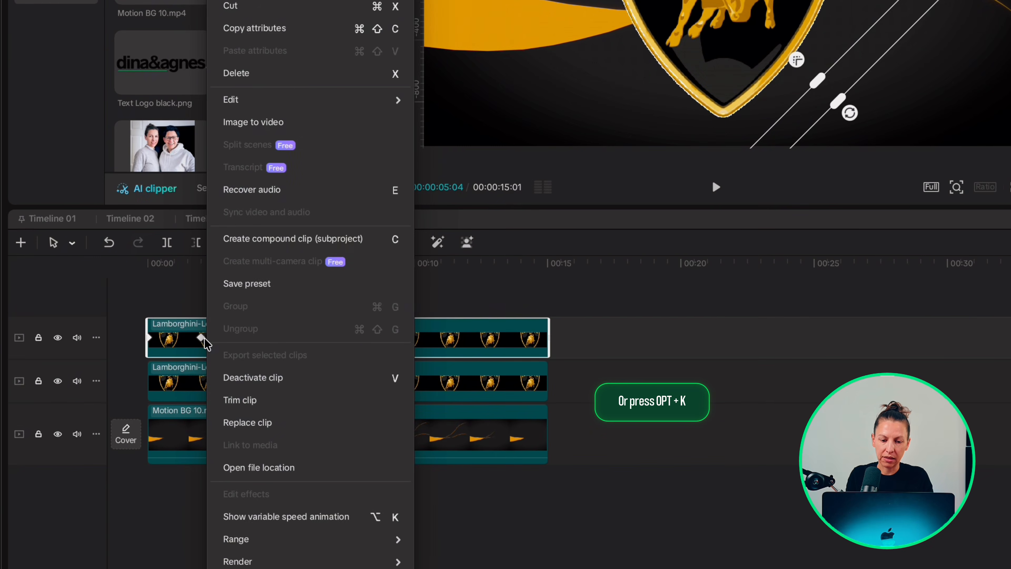
pyautogui.click(216, 560)
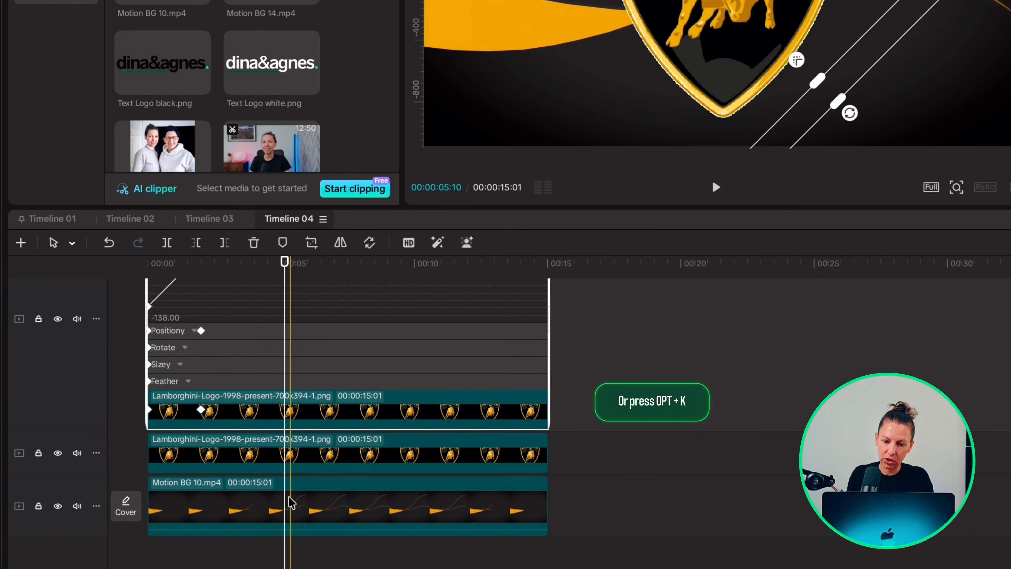
pyautogui.scroll(3, 290, 497)
pyautogui.click(200, 363)
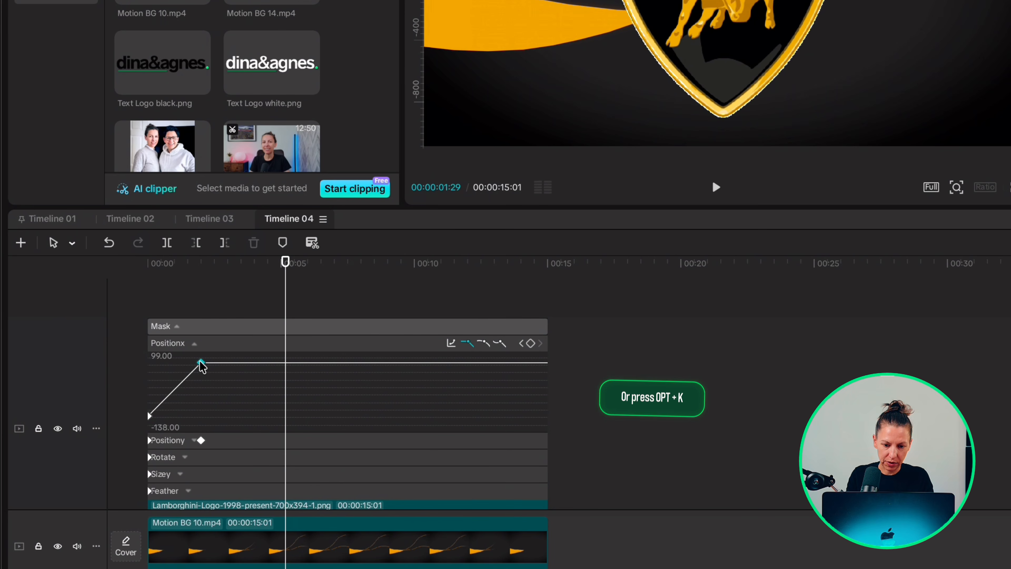
pyautogui.click(483, 344)
pyautogui.moveTo(180, 363); pyautogui.dragTo(202, 397)
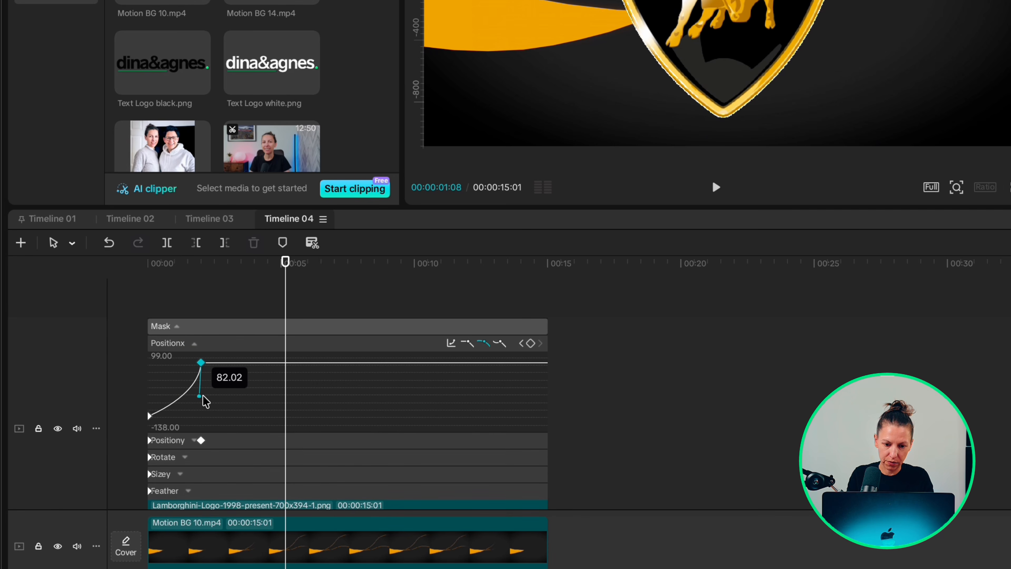
# Curve the mask's Position Y into its 2-second keyframe to match the accelerating Position X motion
pyautogui.click(195, 440)
pyautogui.click(201, 439)
pyautogui.click(483, 361)
pyautogui.click(184, 431)
pyautogui.moveTo(184, 431); pyautogui.dragTo(198, 395)
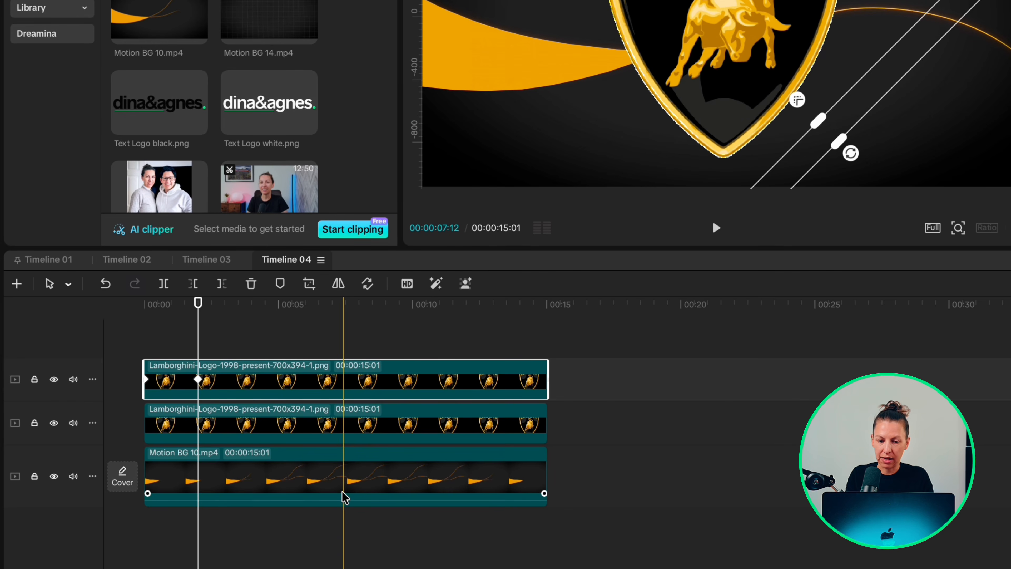
# Combine the two Lamborghini logo clips into one compound clip above Motion BG 10
pyautogui.keyDown('shift'); pyautogui.click(380, 433); pyautogui.keyUp('shift')
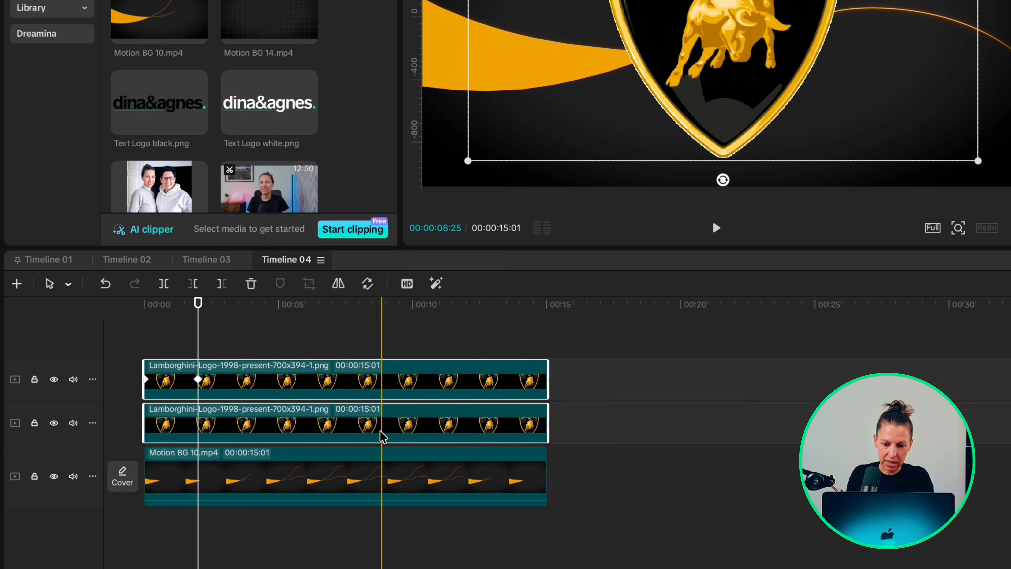
pyautogui.rightClick(382, 435)
pyautogui.click(412, 304)
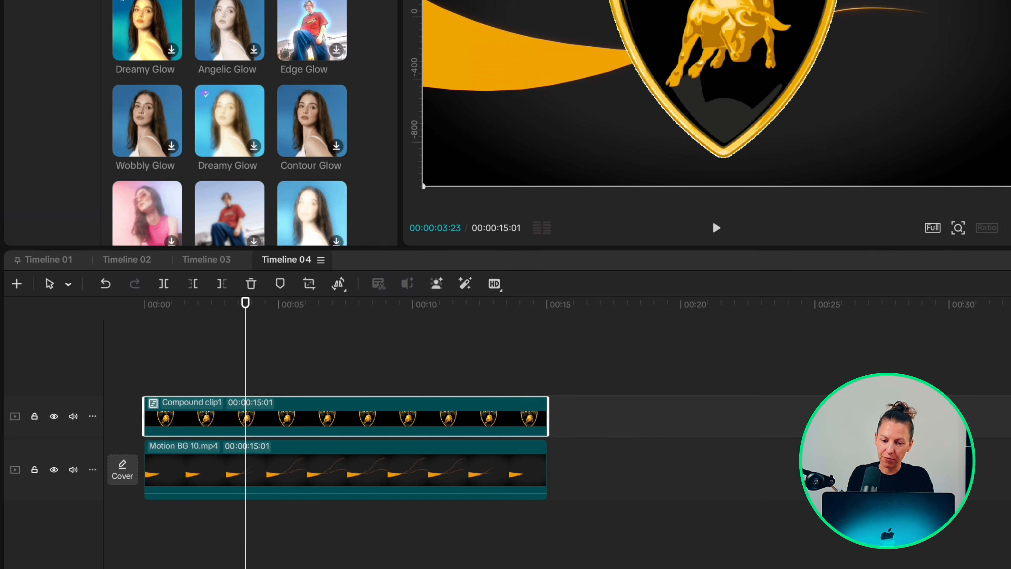
# Place a Glow 2 effect over the full length of the timeline and apply a zooming motion effect to the logo's compound clip
pyautogui.moveTo(147, 2); pyautogui.dragTo(153, 390)
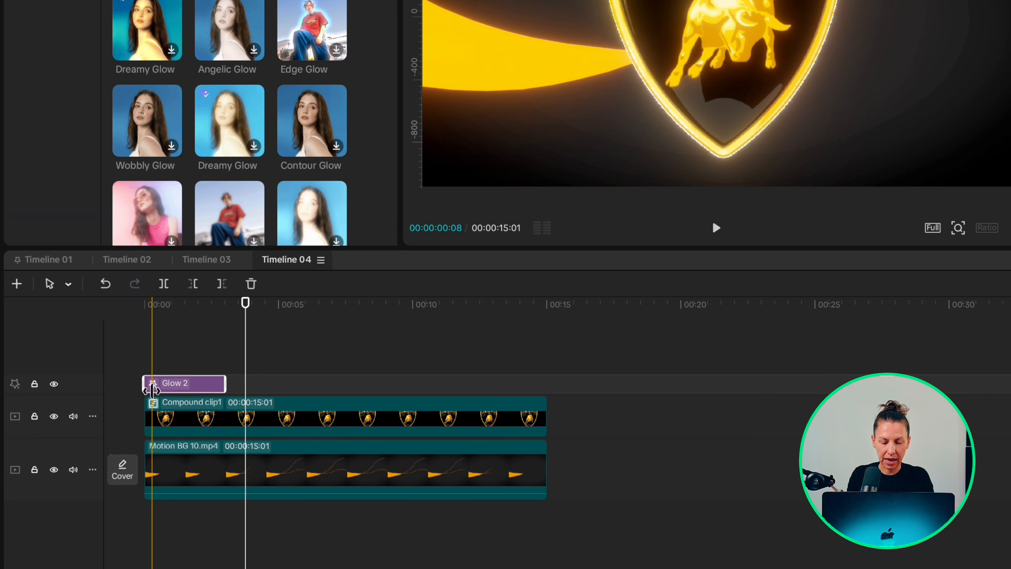
pyautogui.moveTo(226, 384); pyautogui.dragTo(547, 377)
pyautogui.press('space')
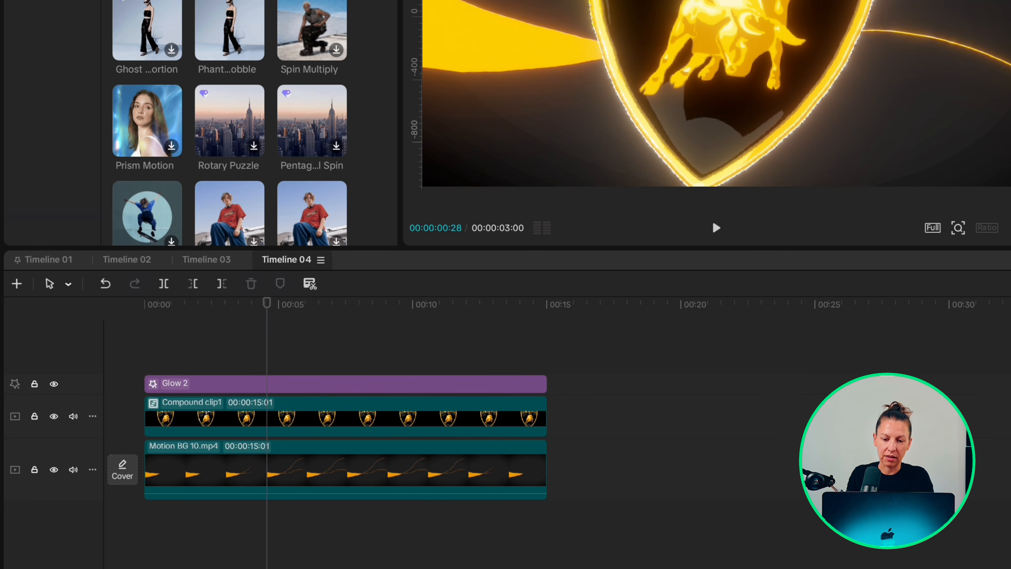
pyautogui.moveTo(153, 2); pyautogui.dragTo(159, 411)
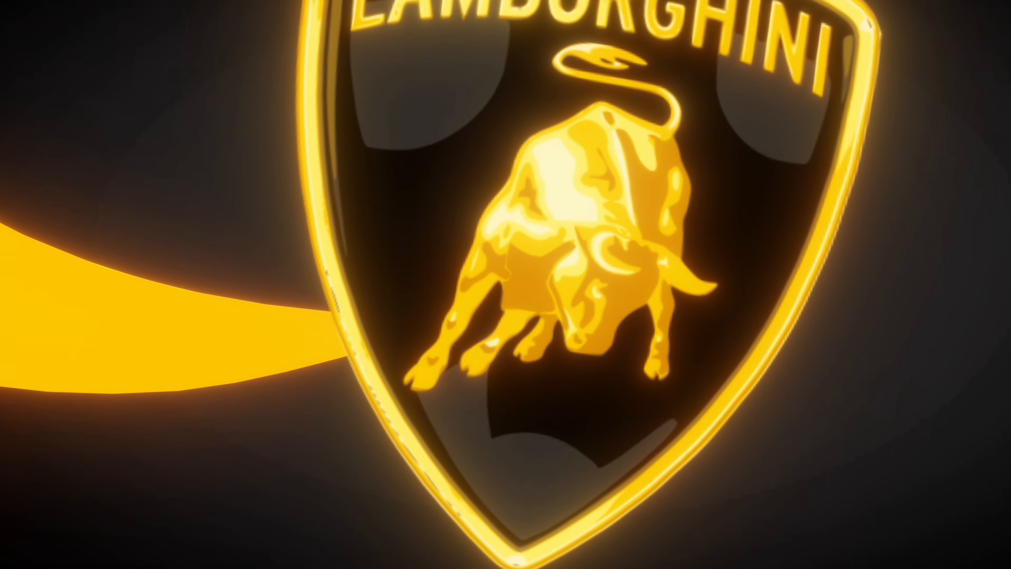